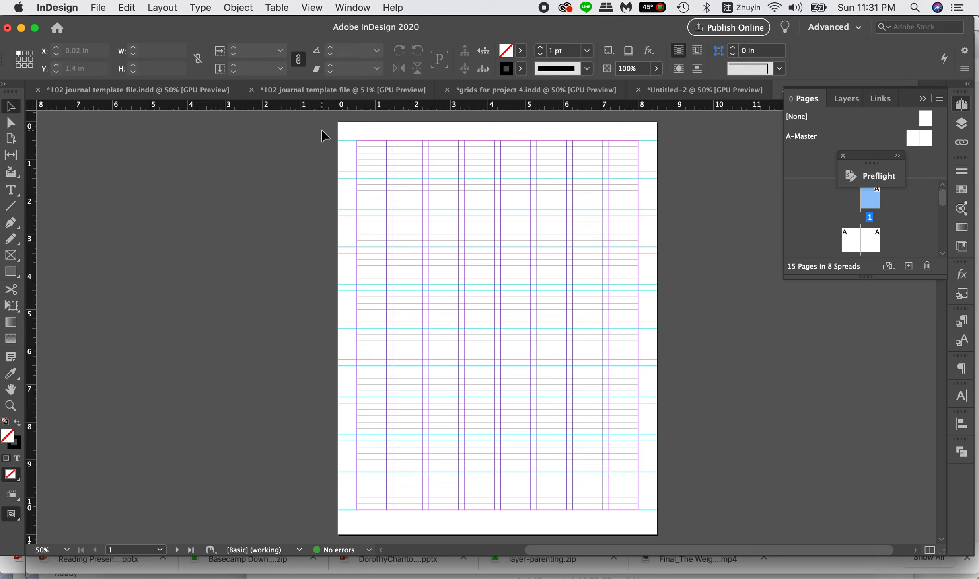
- Start a new document and set its measurement units to inches
click(101, 8)
mouse_move(119, 26)
click(284, 27)
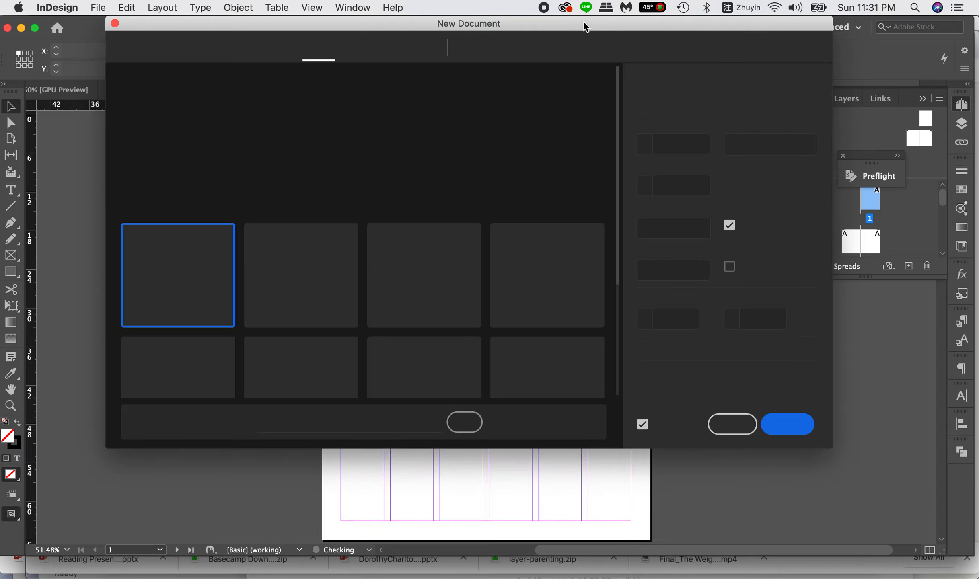
click(771, 155)
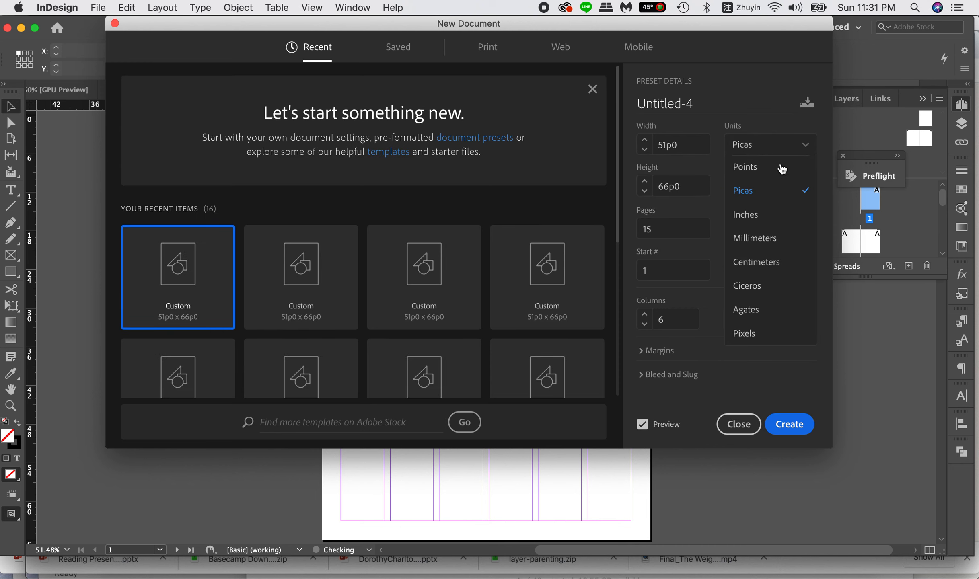
click(764, 213)
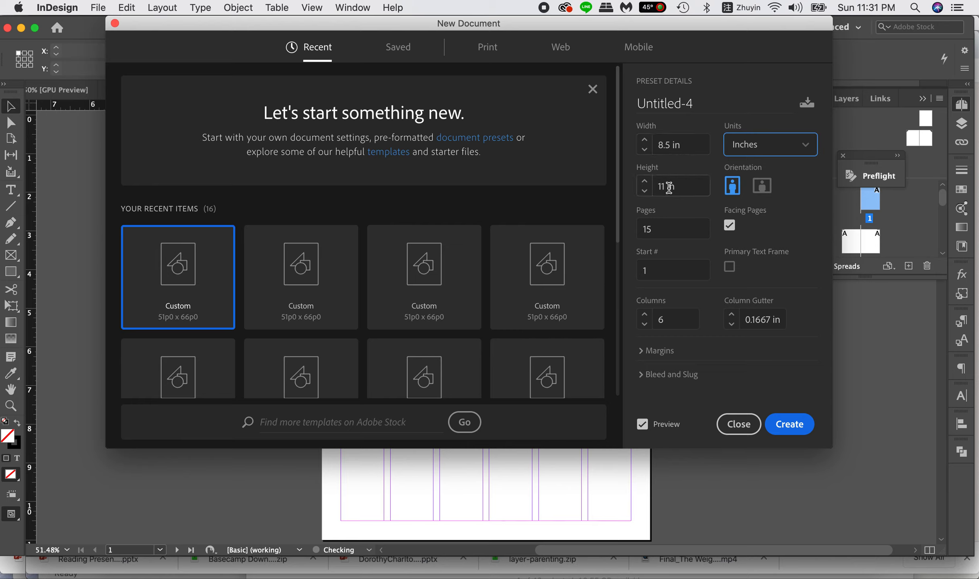
- Set the new document to 8 columns, review its margin settings, and create the document
click(665, 228)
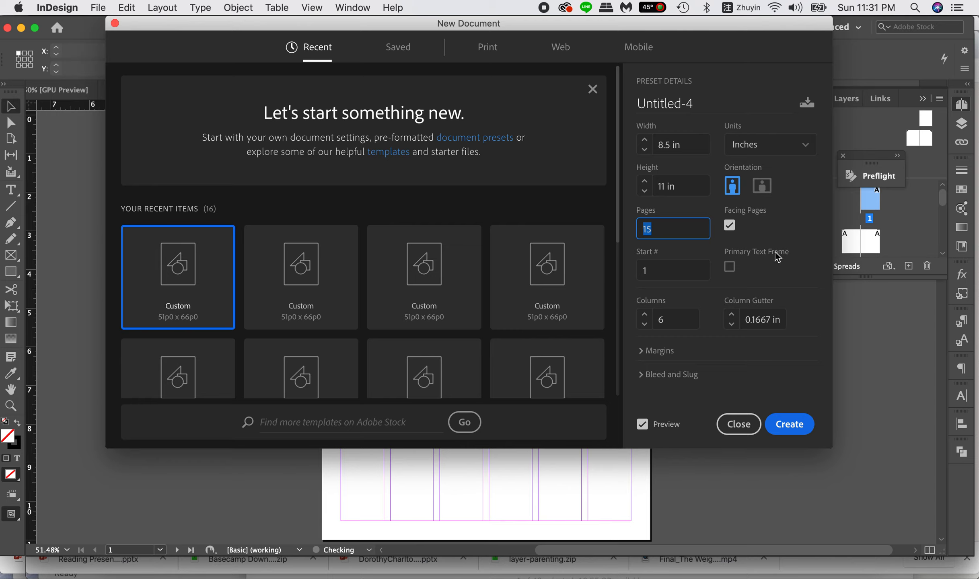
click(669, 269)
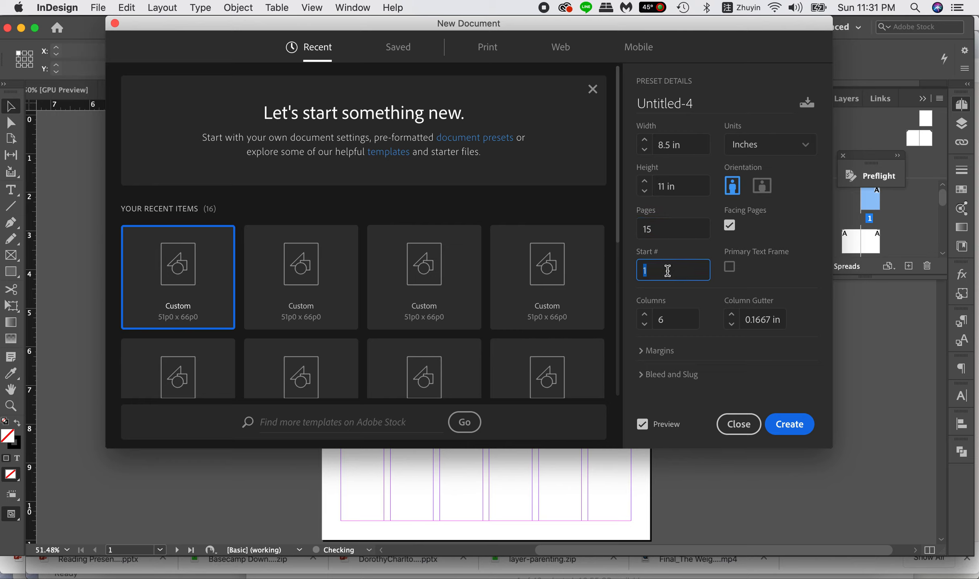
click(645, 315)
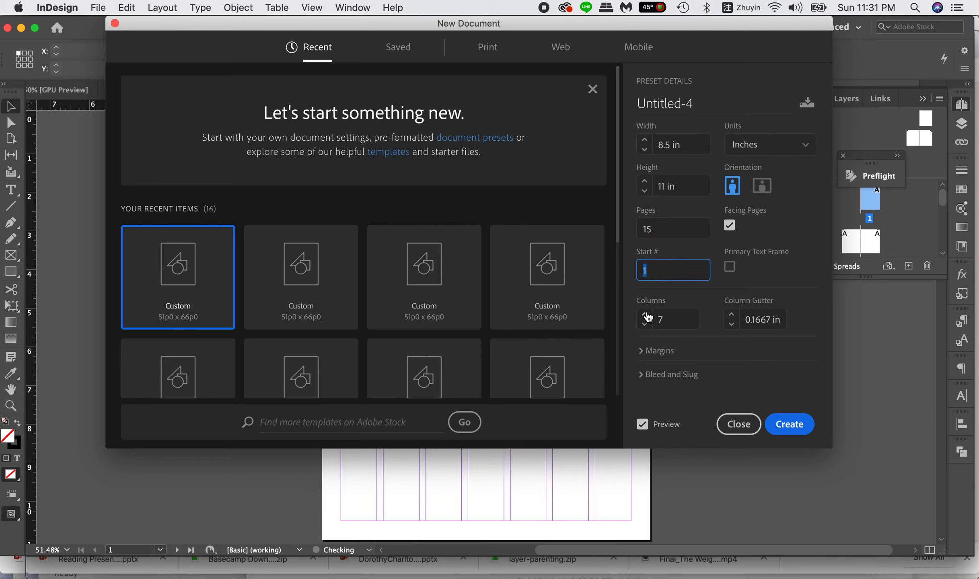
click(645, 315)
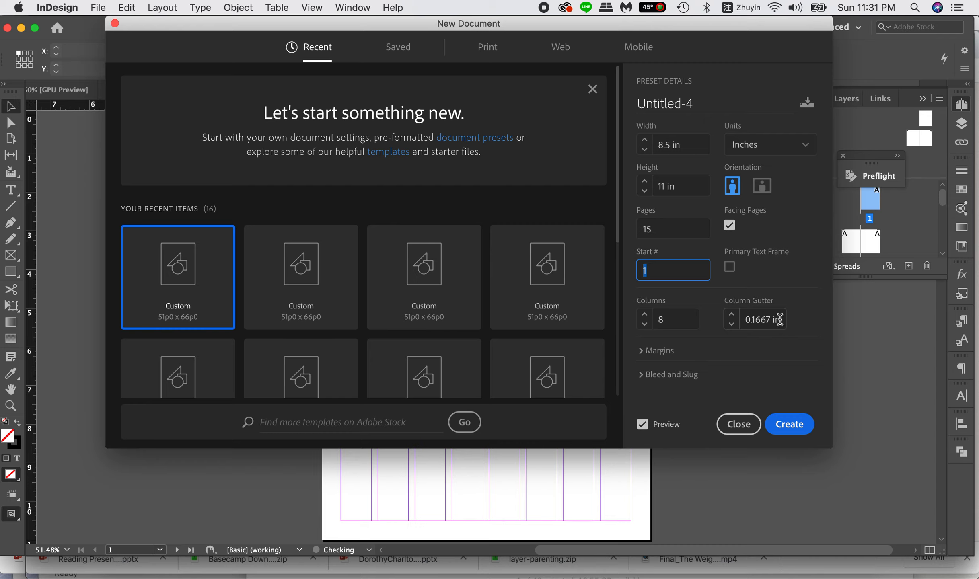
click(712, 352)
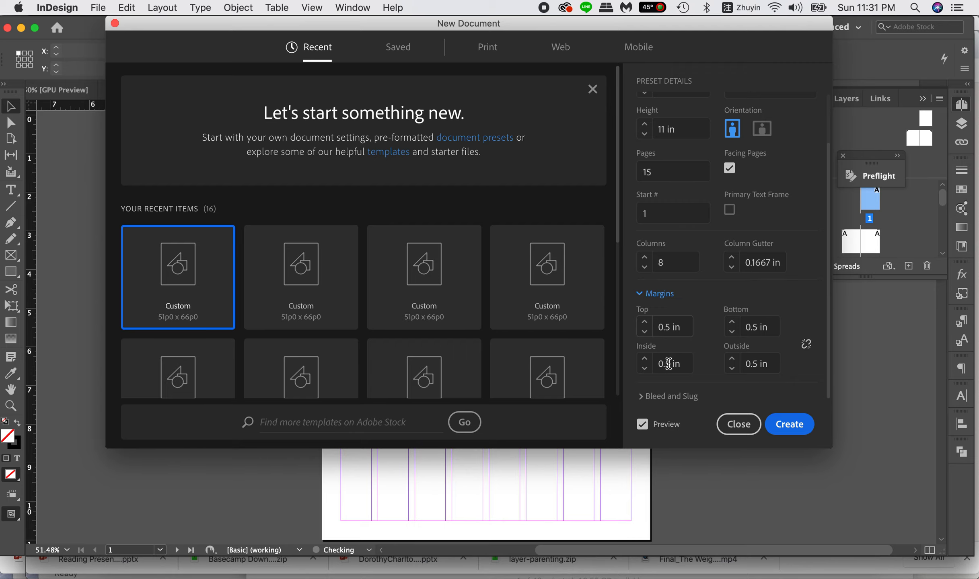
click(779, 431)
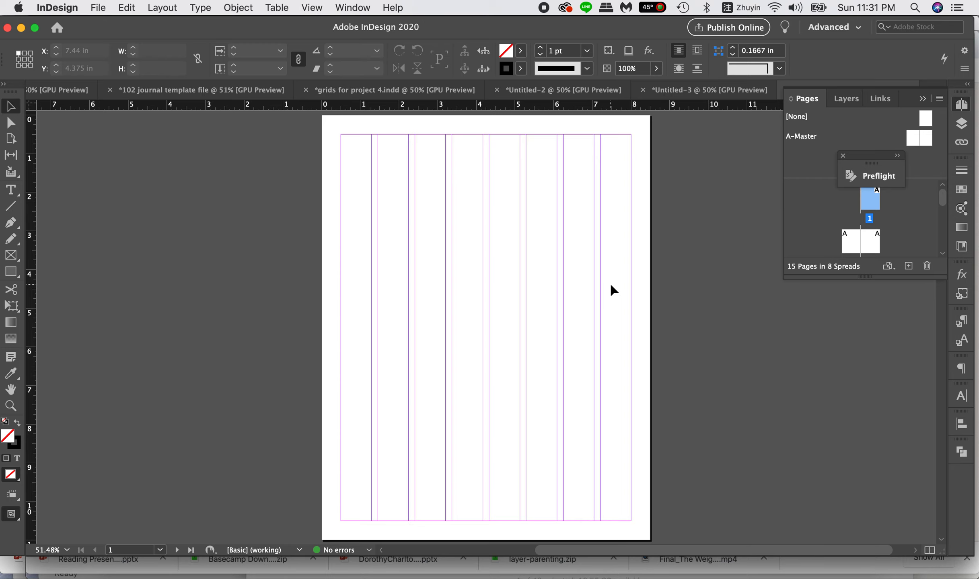
click(161, 8)
click(178, 38)
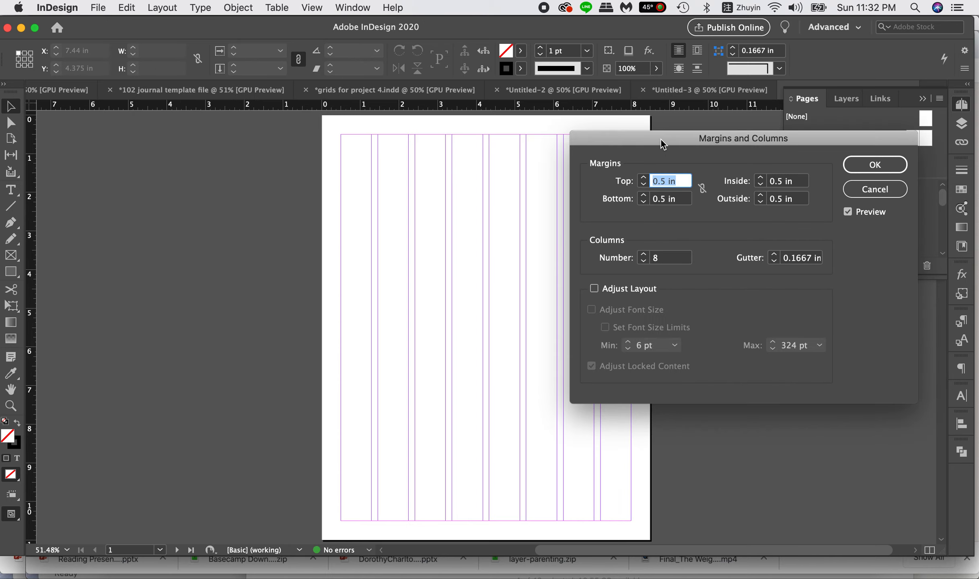
key(Escape)
- Preview 9 columns on the page in the margins and columns settings, and return the count to 8
click(161, 8)
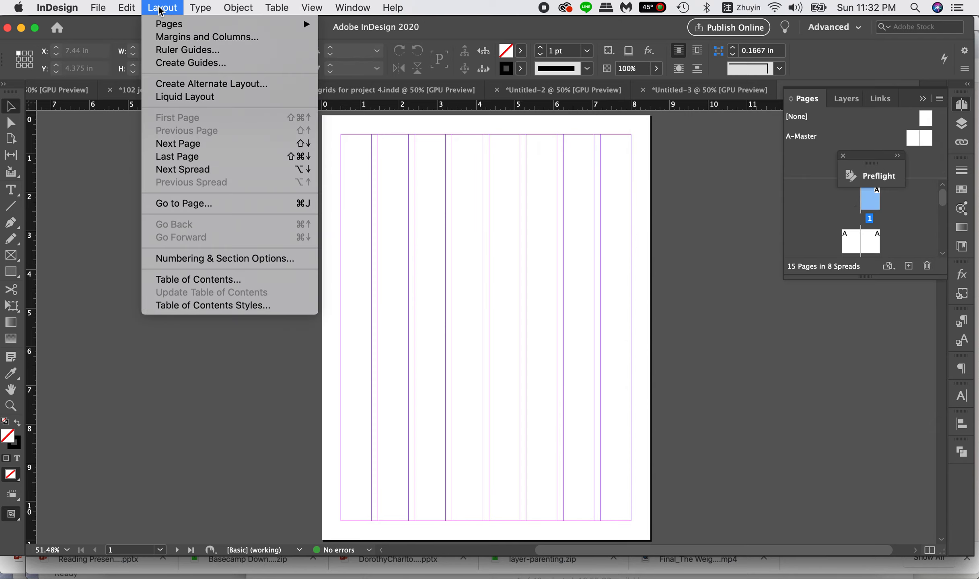
click(189, 37)
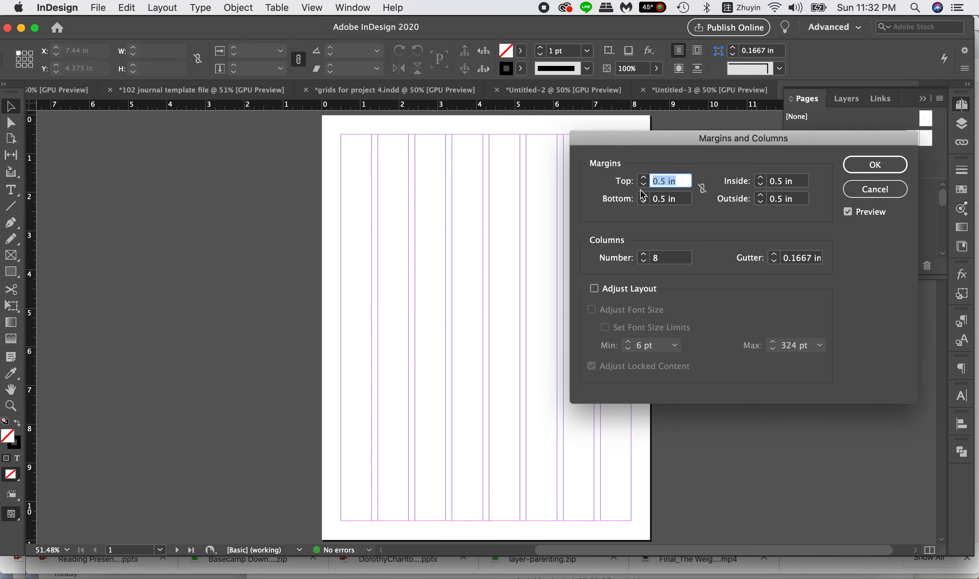
click(644, 254)
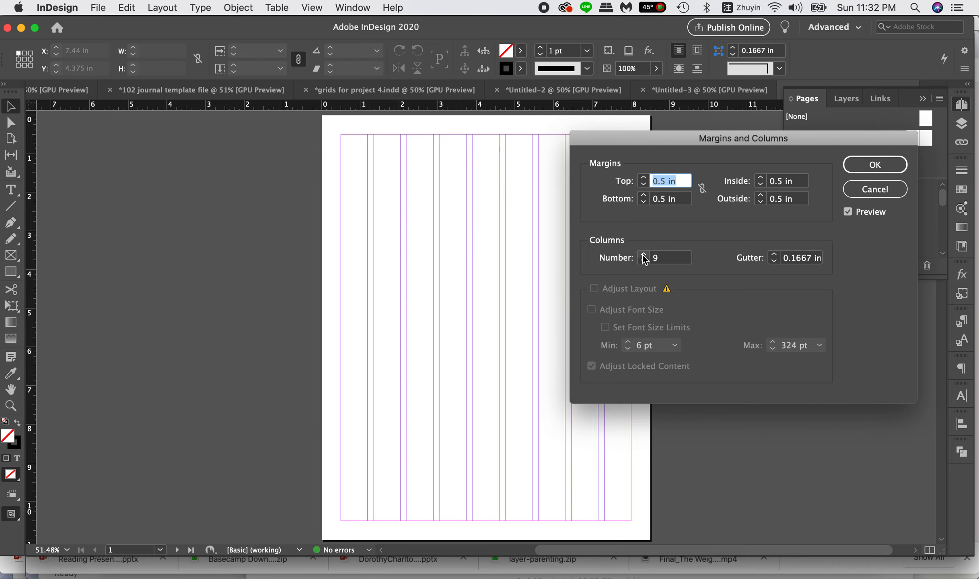
click(644, 261)
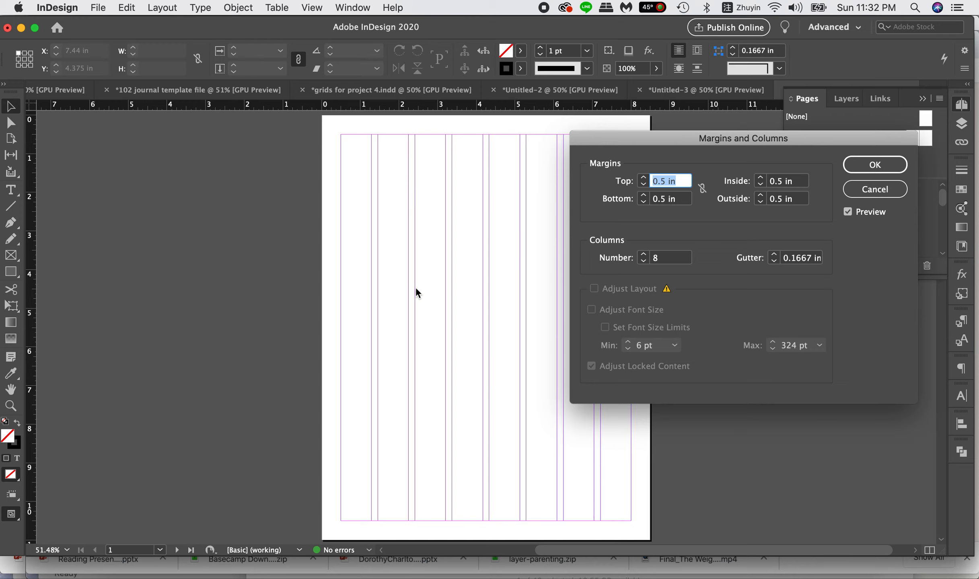
- Try other column counts with the live preview, ending with a layout of 3 columns
click(643, 255)
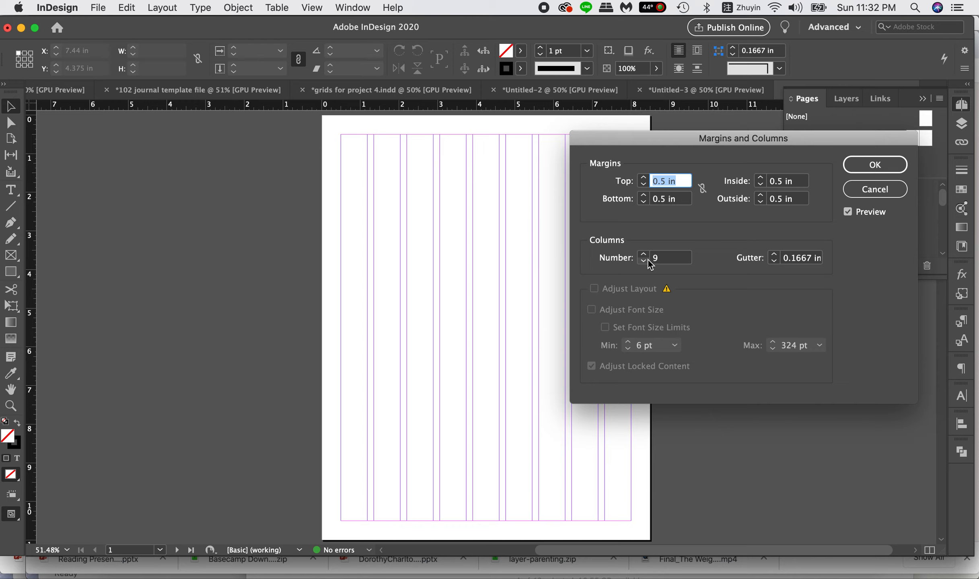
click(645, 262)
click(646, 261)
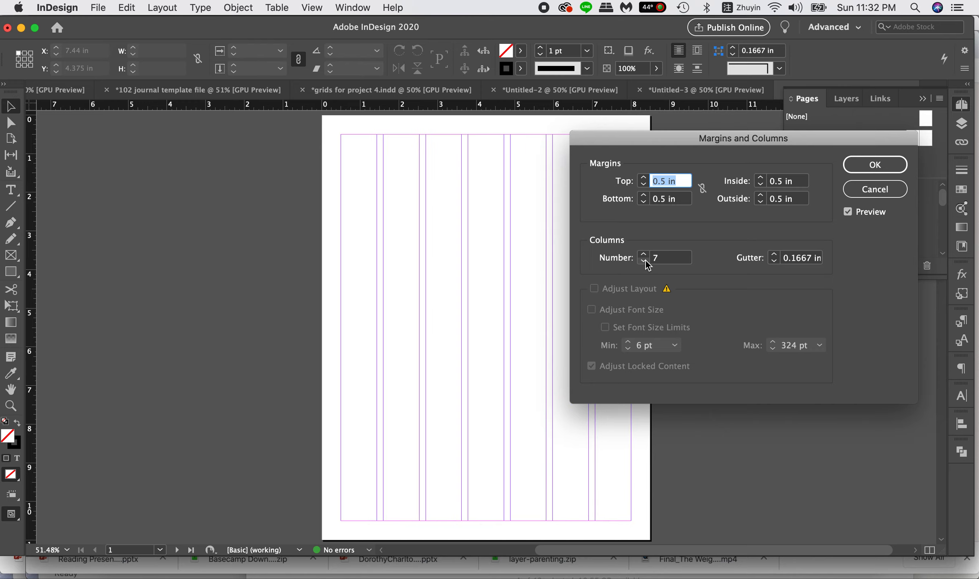
click(646, 261)
click(645, 261)
click(645, 262)
click(646, 262)
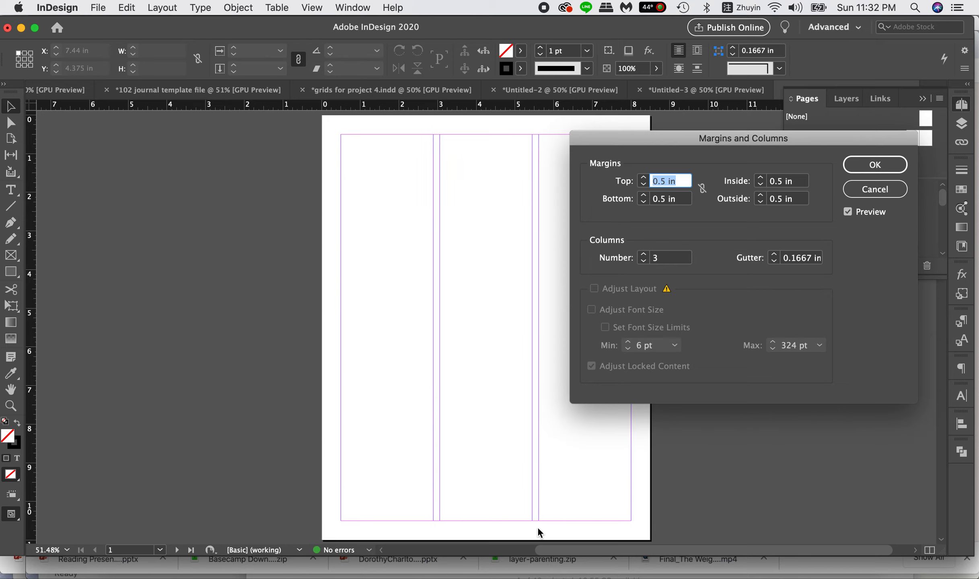
- Switch to gridsystems.pdf in Acrobat and go back to page 34 about the magic number 12
click(634, 571)
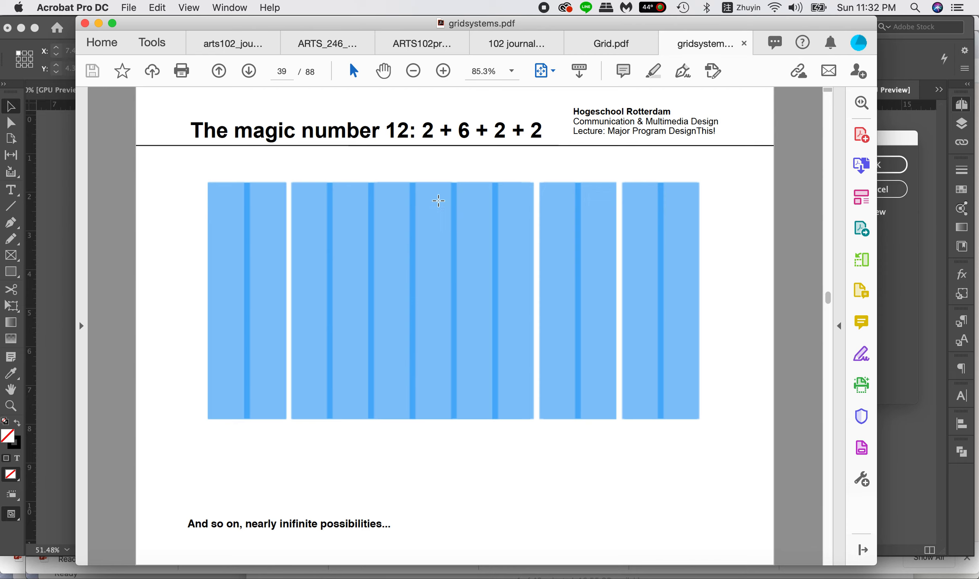
key(Left)
key(Left)
key(Left)
key(Left)
key(Left)
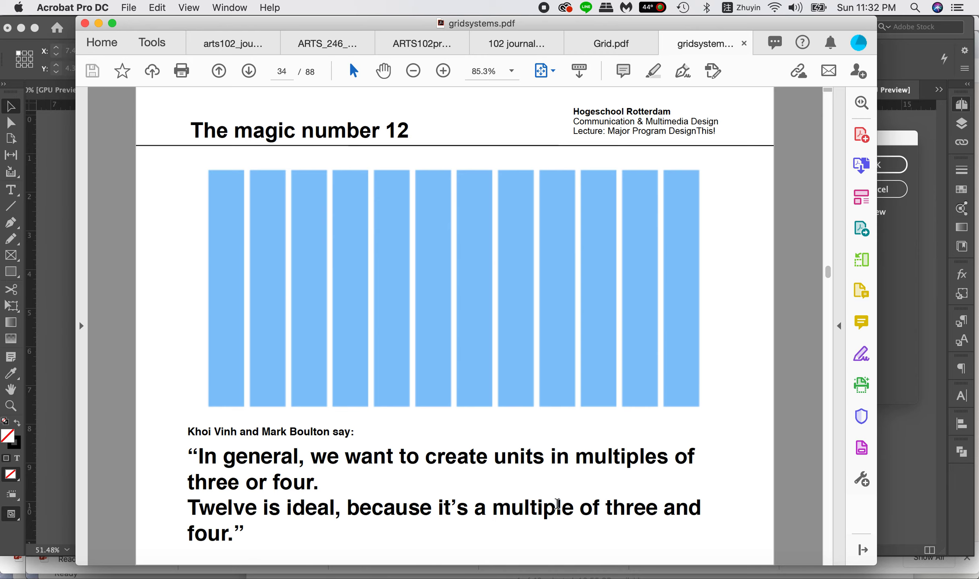
- Examine the ways of dividing a 12-unit grid into columns on pages 35 to 39
key(Right)
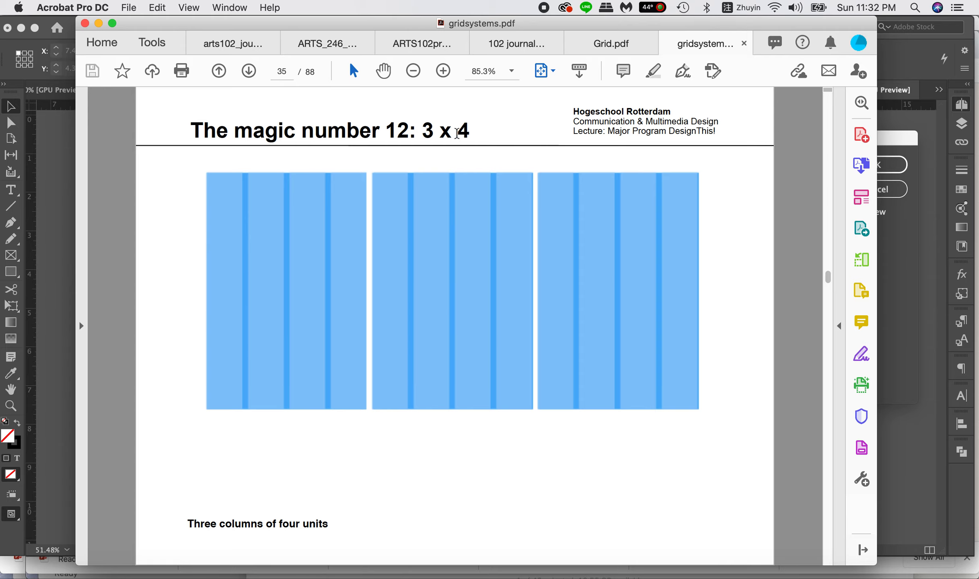
key(Right)
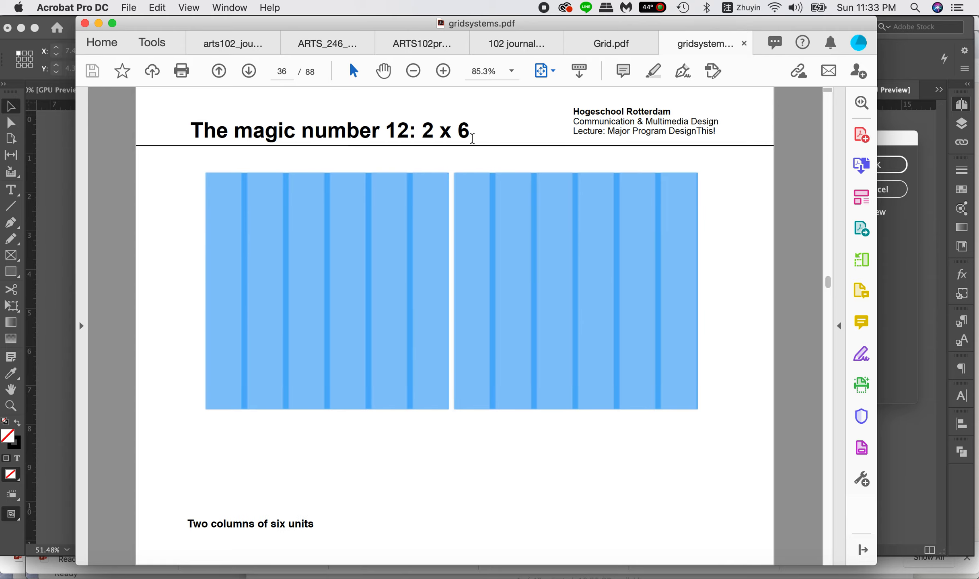
key(Right)
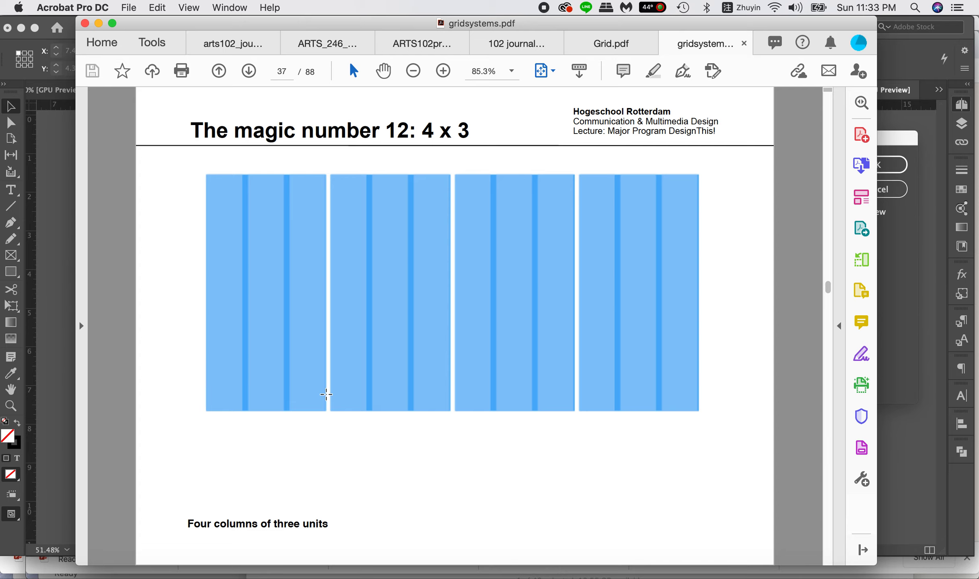
key(Right)
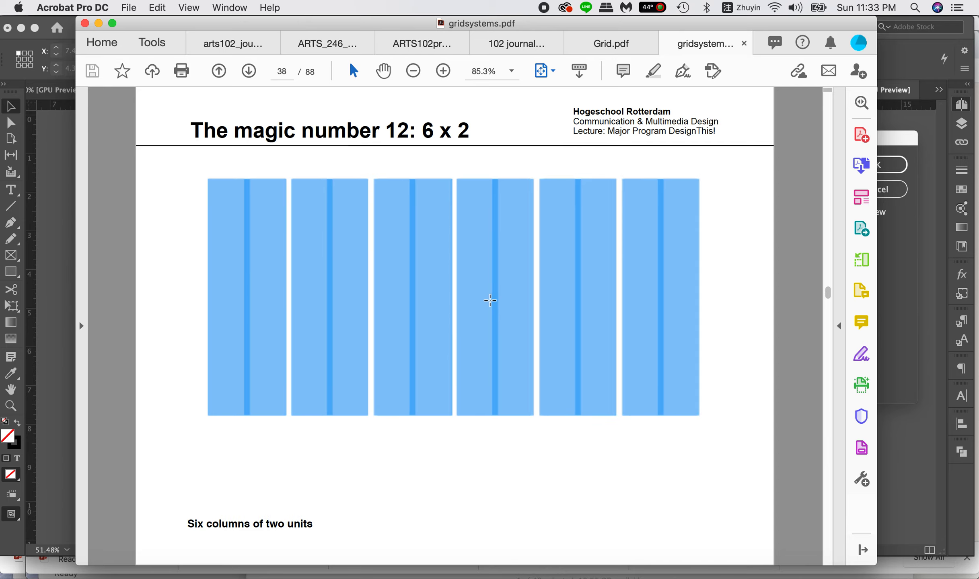
key(Right)
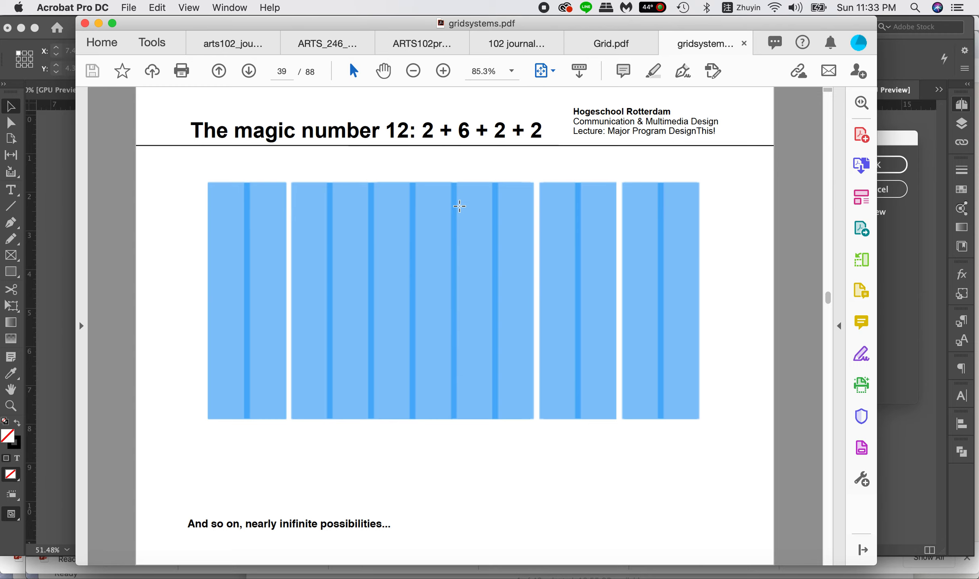
- Switch back to InDesign and raise the column count to 12 with the live preview
click(902, 254)
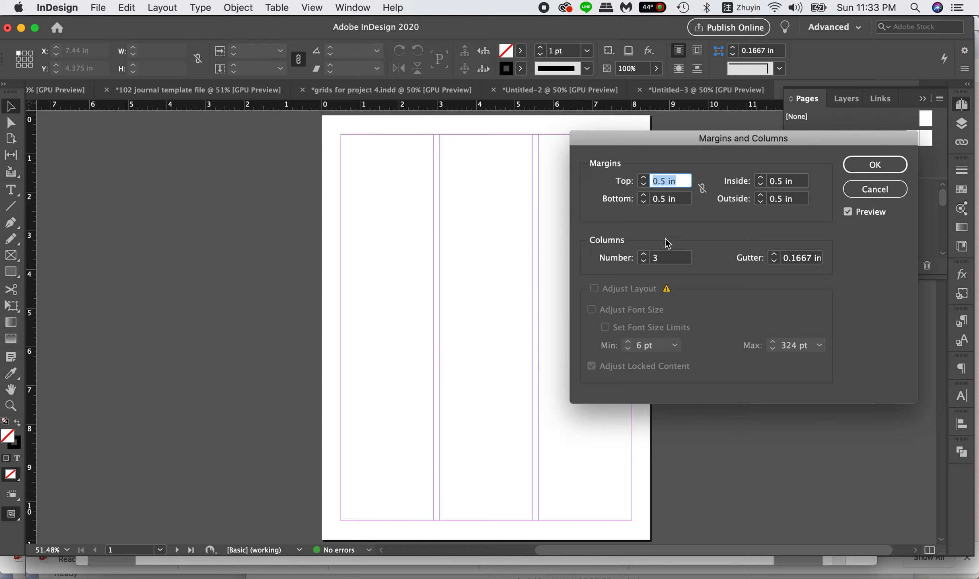
click(644, 255)
click(643, 255)
click(643, 255)
click(643, 255)
click(644, 254)
click(643, 254)
click(644, 254)
click(644, 255)
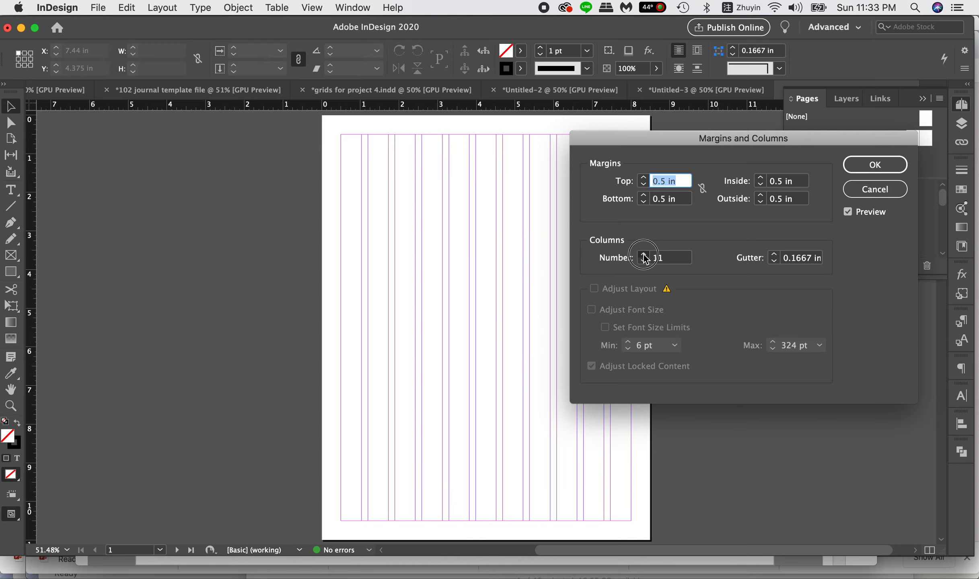
click(644, 254)
- Set the number of columns to 8 and apply the margins and columns settings
click(644, 262)
click(645, 262)
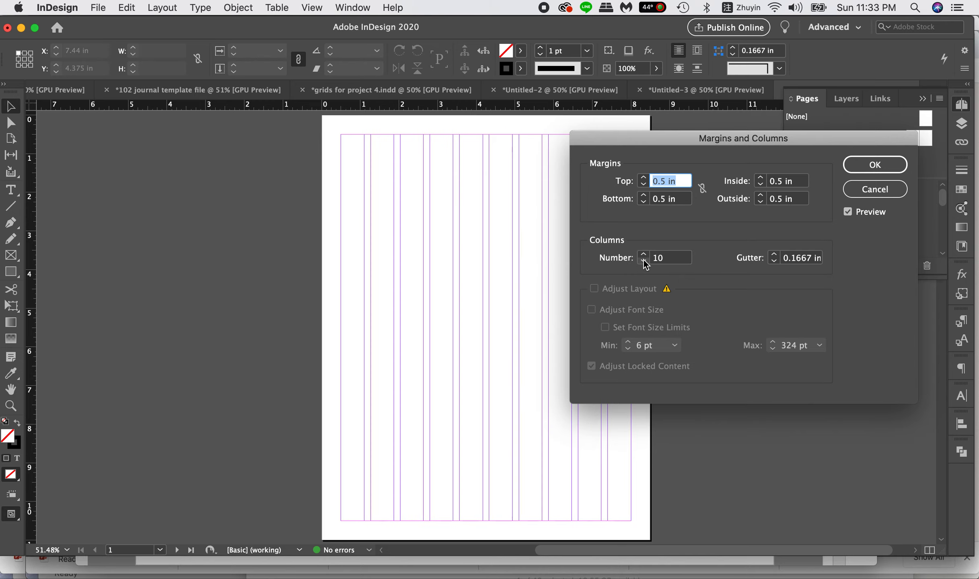
click(644, 262)
click(644, 262)
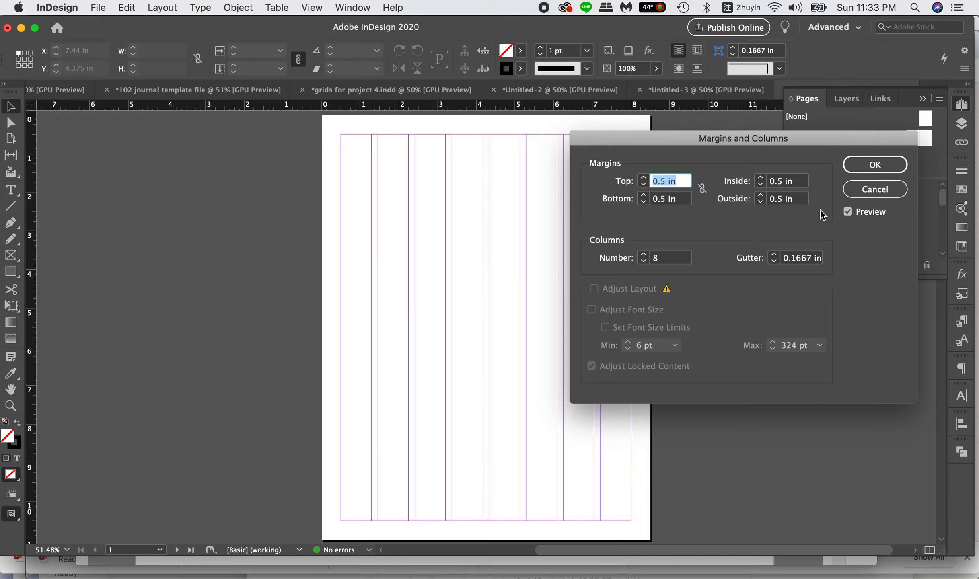
click(870, 166)
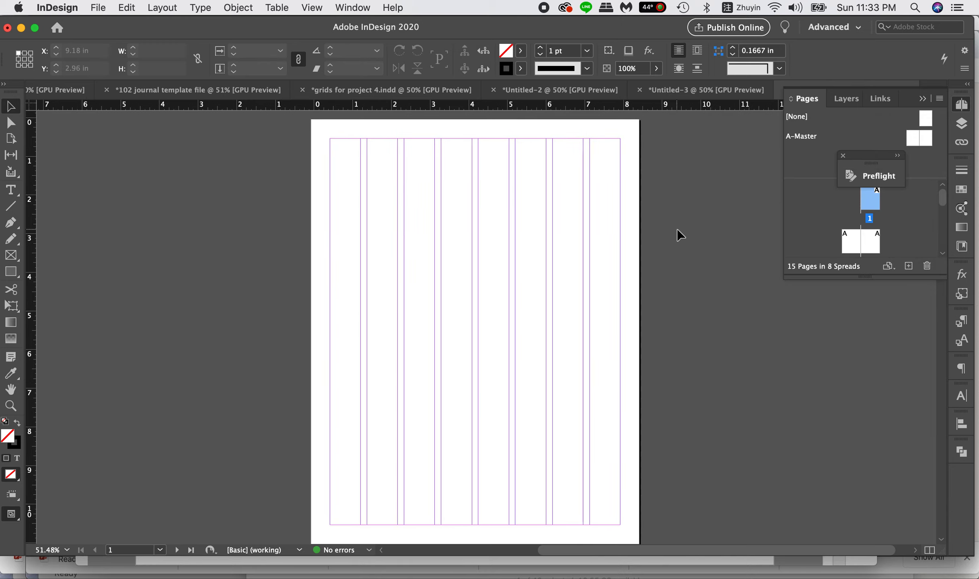
- Turn on the baseline grid so its horizontal lines show across page 1 behind the column guides
scroll(677, 229, down, 2)
scroll(677, 229, right, 2)
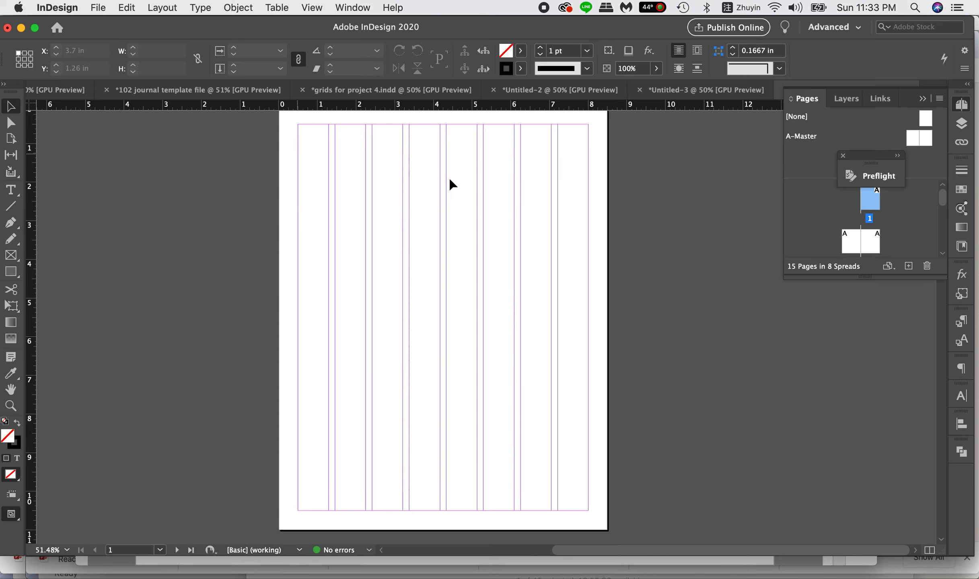
click(248, 9)
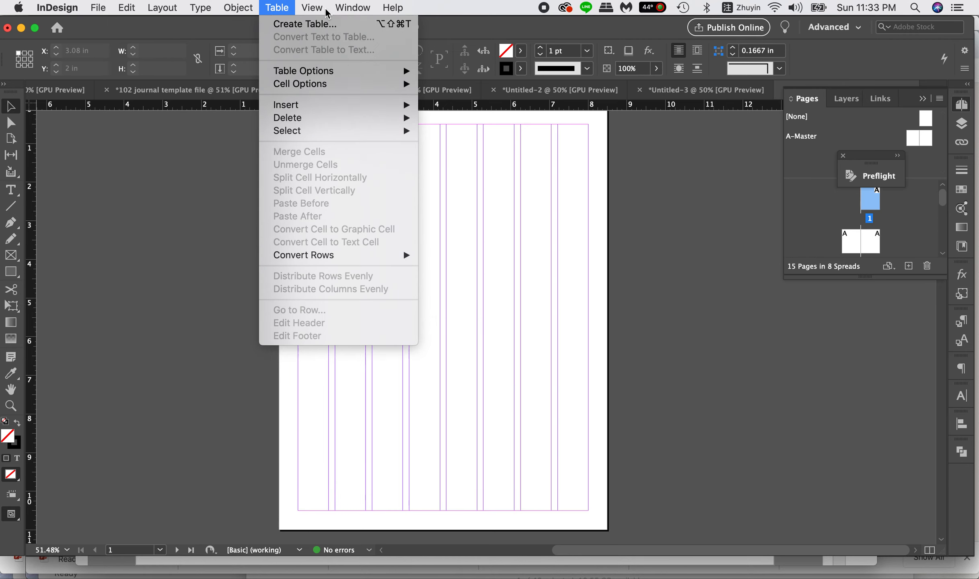
mouse_move(320, 7)
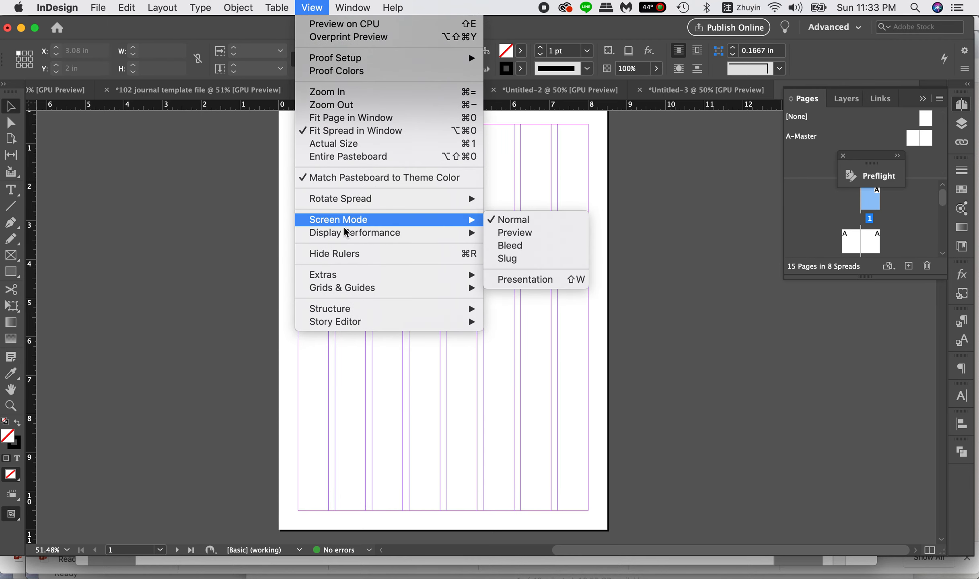
mouse_move(356, 292)
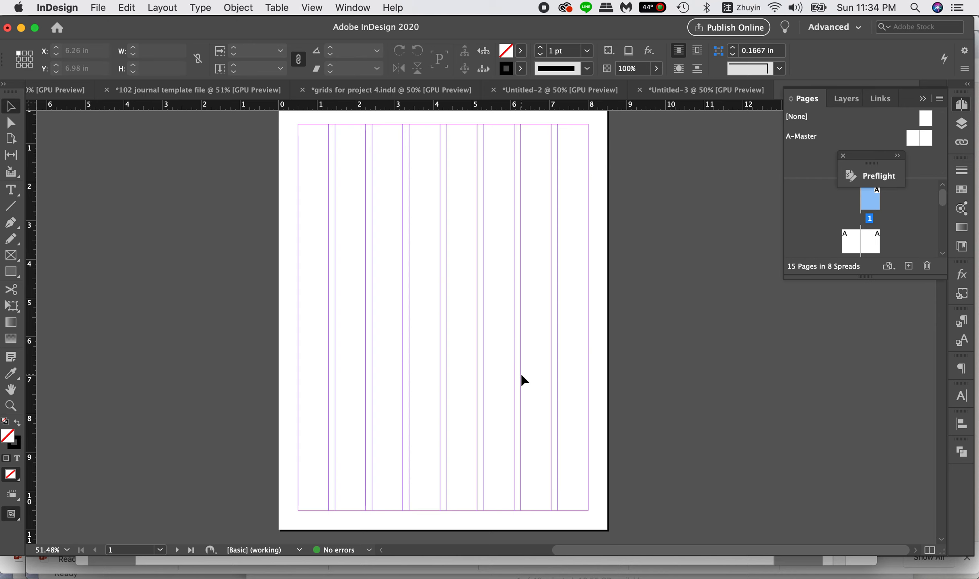
key(super+equal)
key(super+minus)
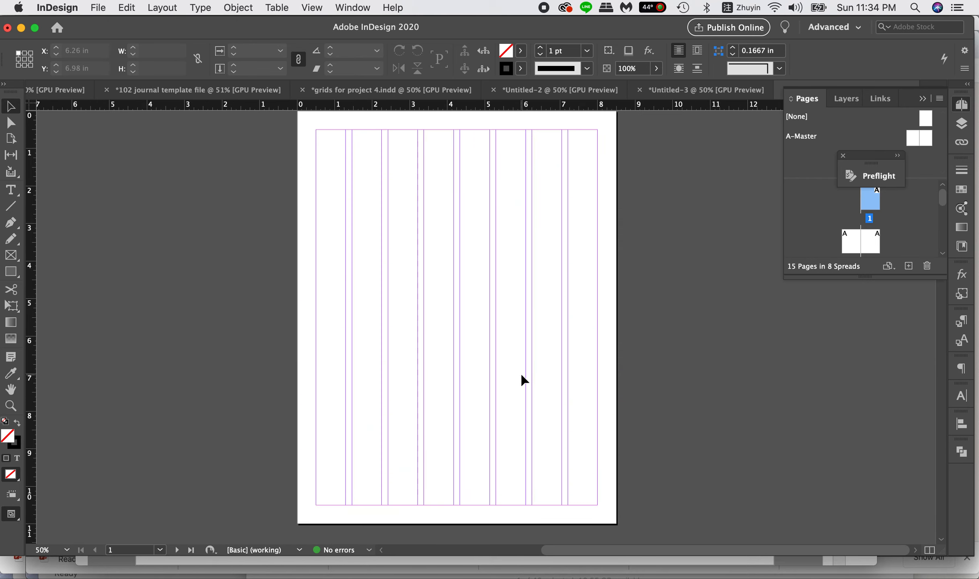
key(super+equal)
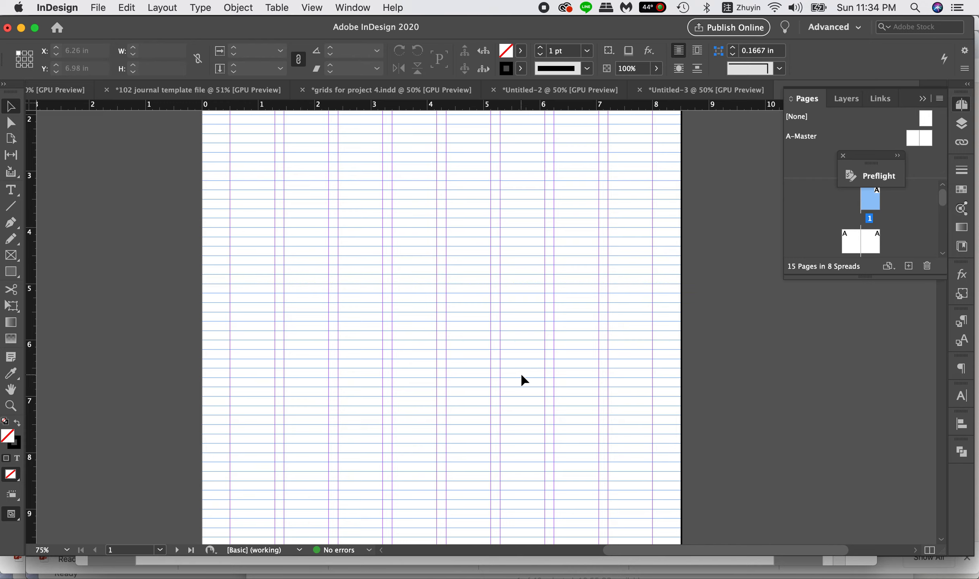
key(super+minus)
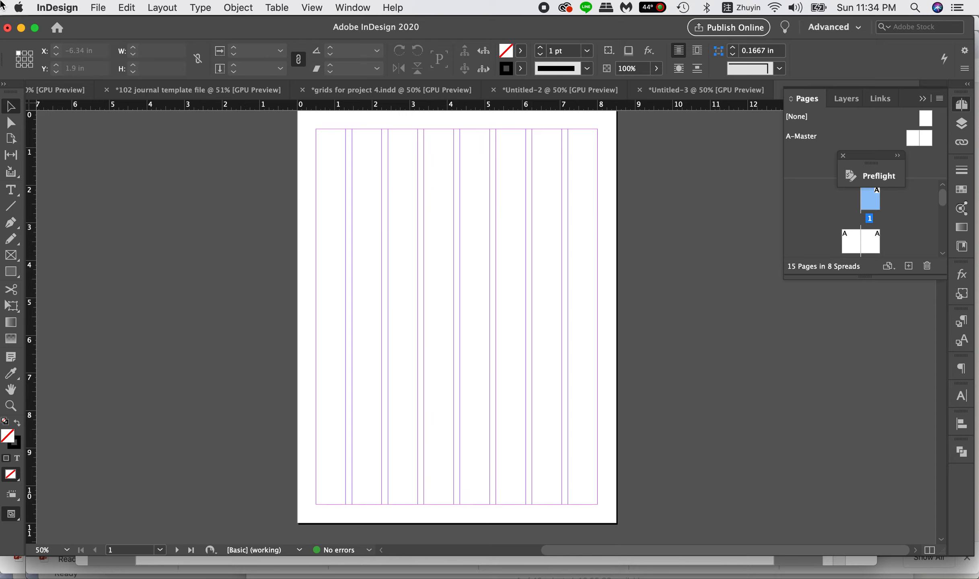
click(71, 8)
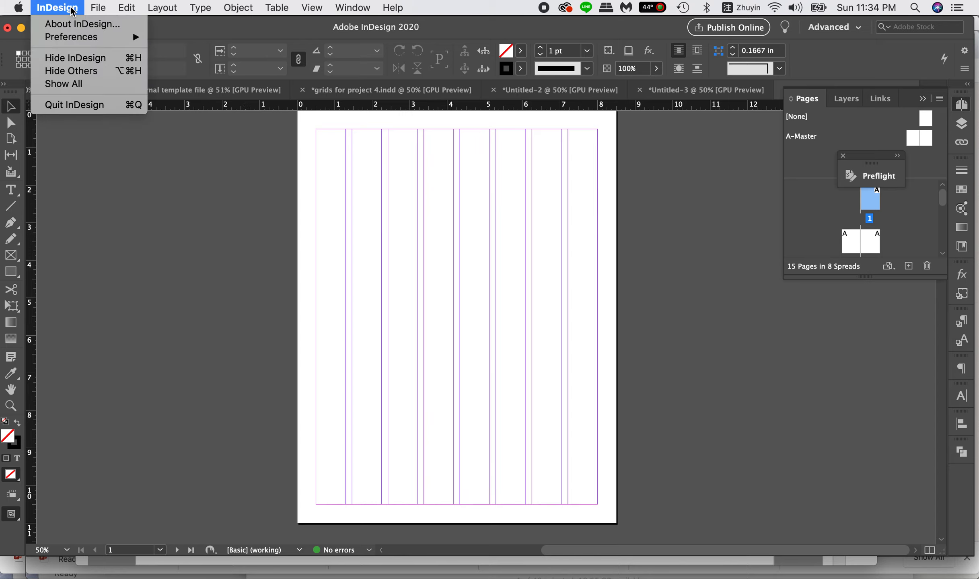
mouse_move(78, 42)
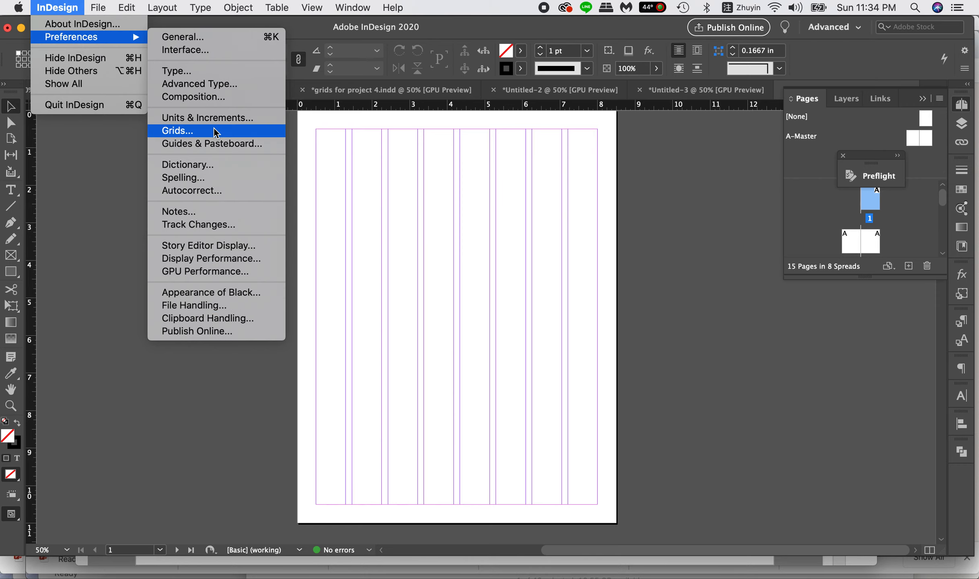
click(66, 9)
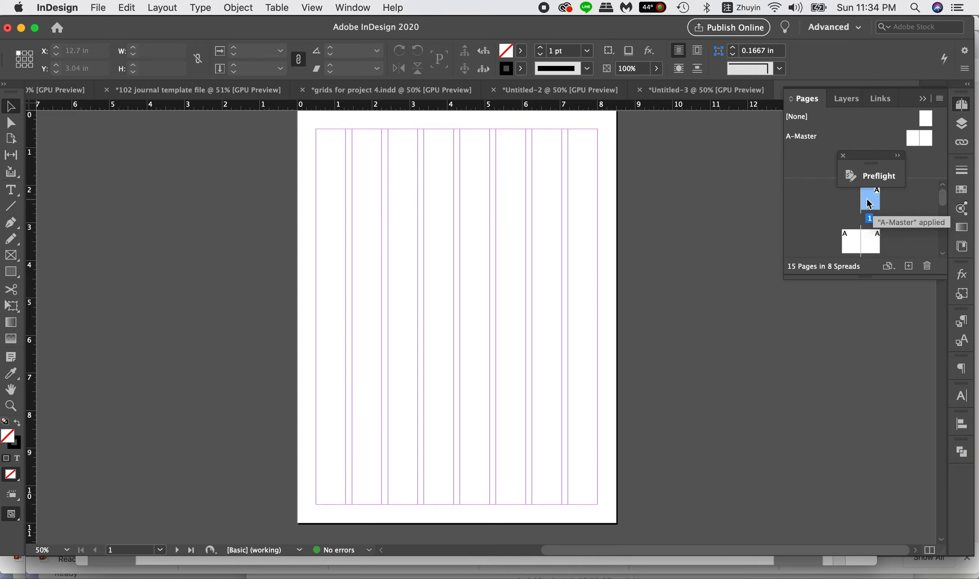
- Move the floating Preflight panel off the page thumbnails and view page 1, spread 2-3 and the A-Master spread
drag(856, 155, 848, 138)
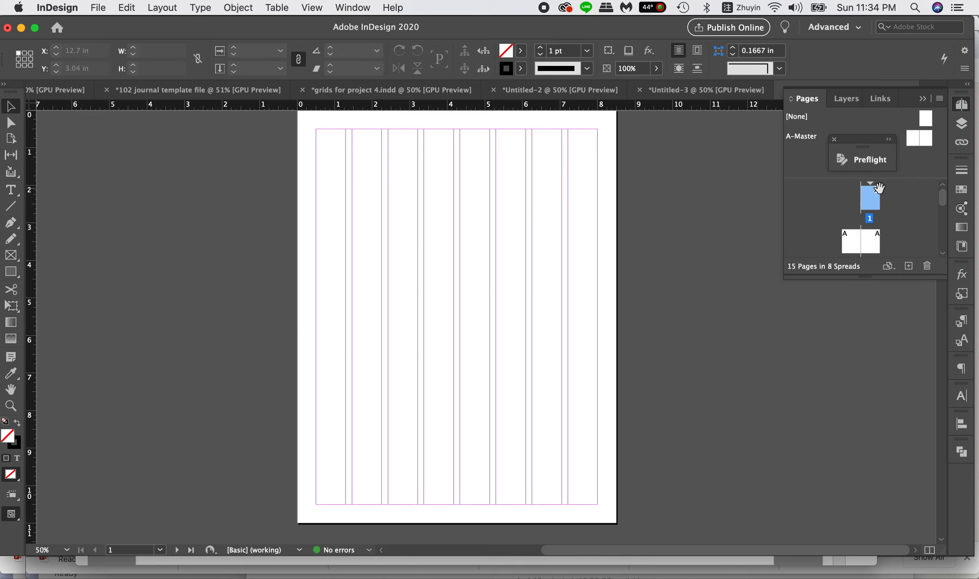
double_click(870, 197)
double_click(852, 235)
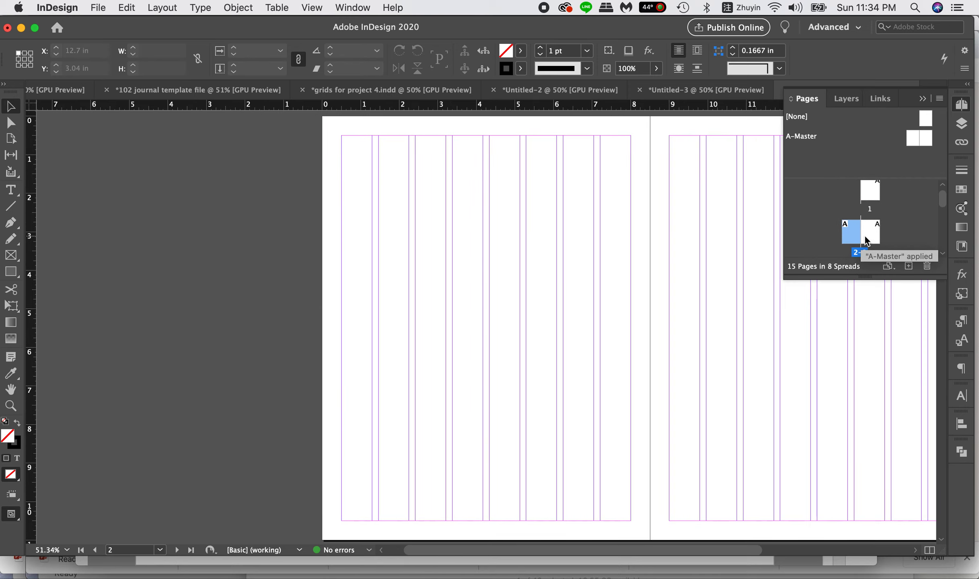
double_click(870, 200)
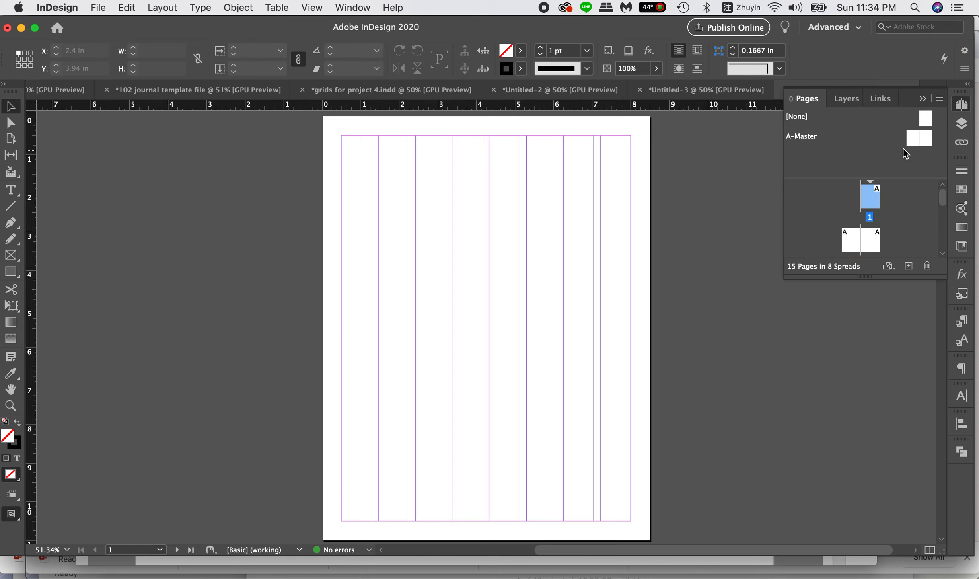
click(911, 140)
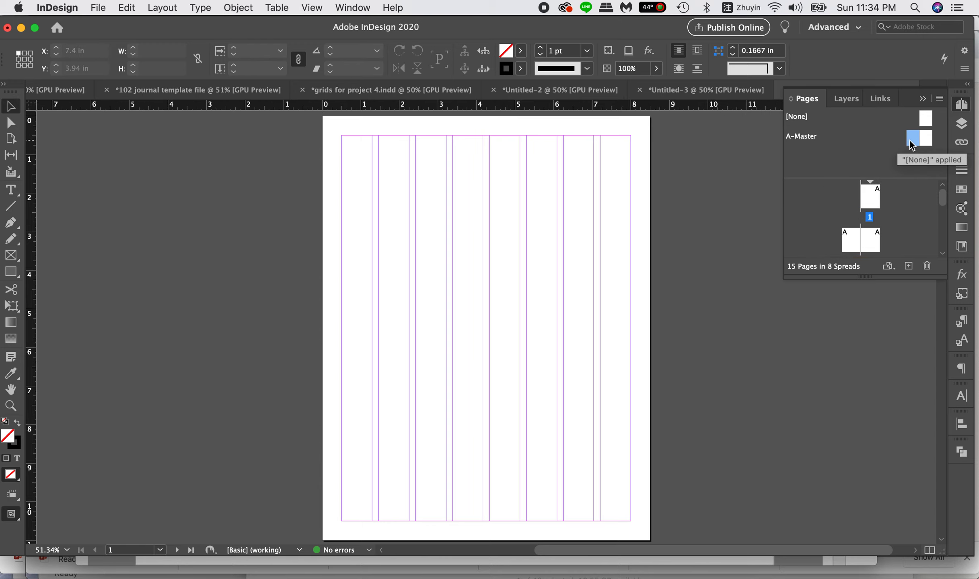
double_click(911, 139)
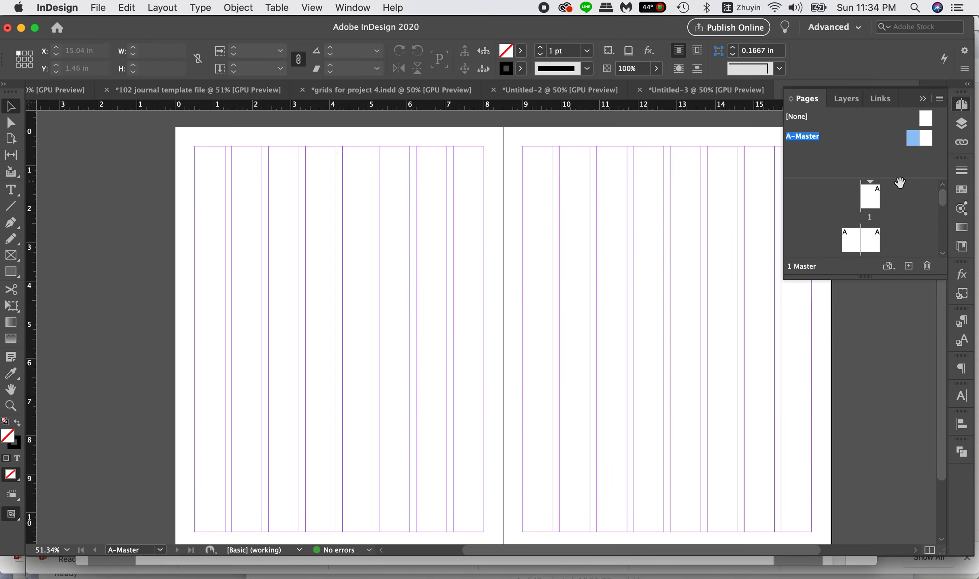
- Open page 1 and set its number of columns to 6 in the margins and columns settings
double_click(869, 197)
click(148, 4)
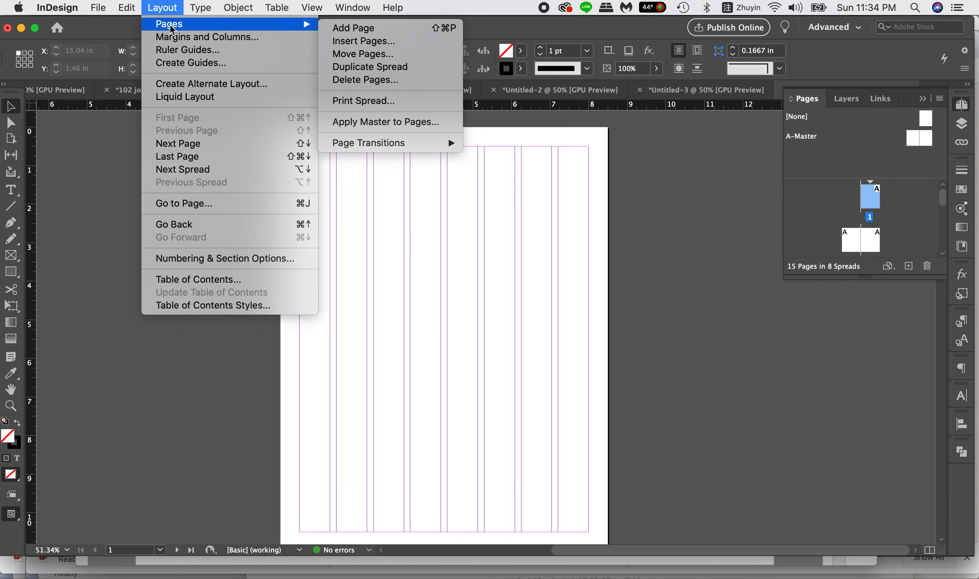
click(188, 37)
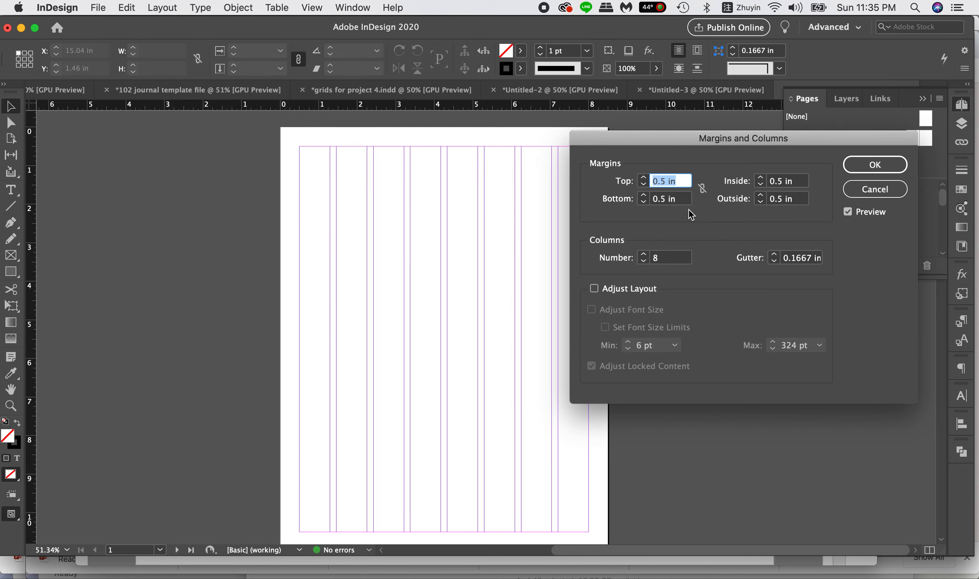
click(643, 261)
click(644, 261)
click(876, 164)
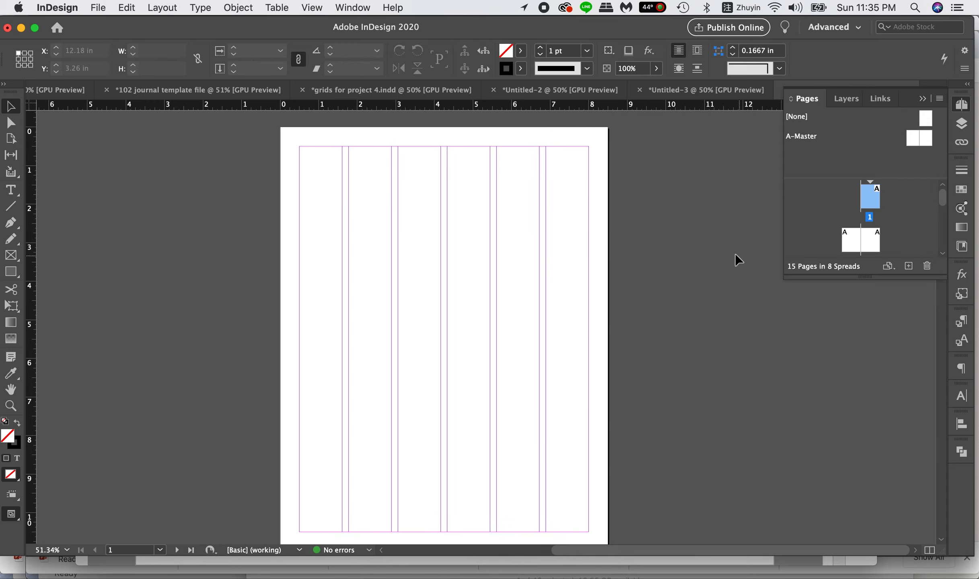
- Open spread 2-3 and compare its column layout with page 1
double_click(850, 240)
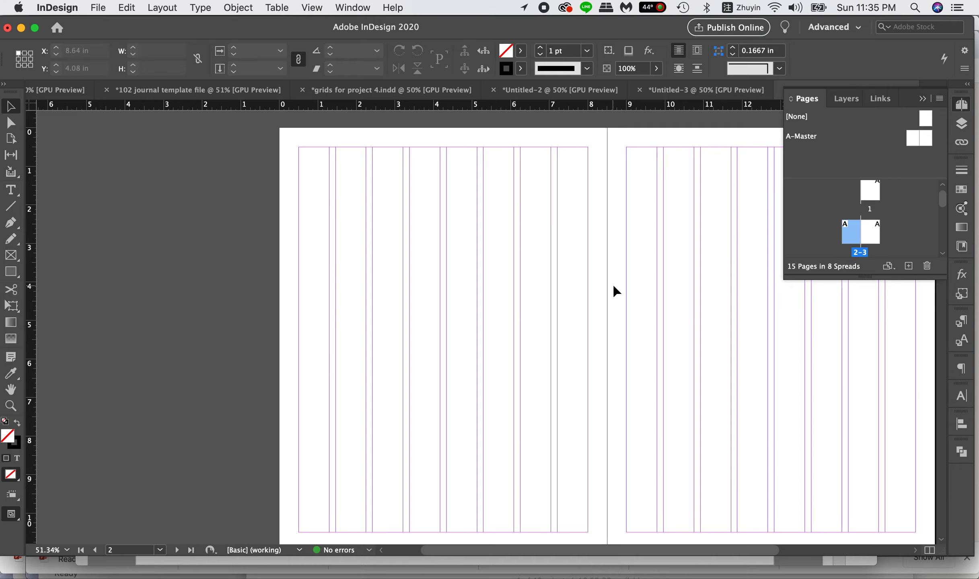
scroll(614, 286, right, 4)
scroll(613, 287, down, 1)
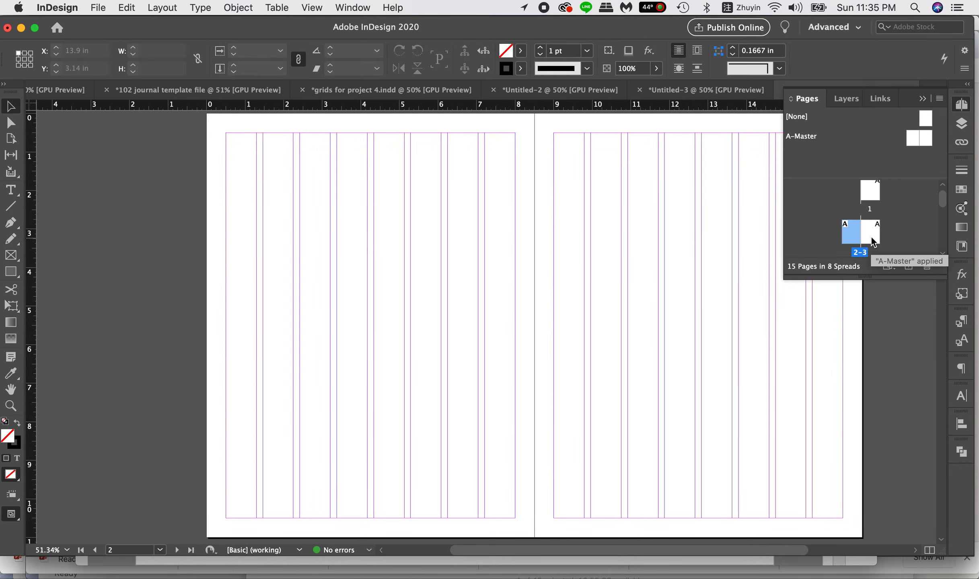
- Open the A-Master spread and accept its margins and columns settings with 8 columns
double_click(911, 143)
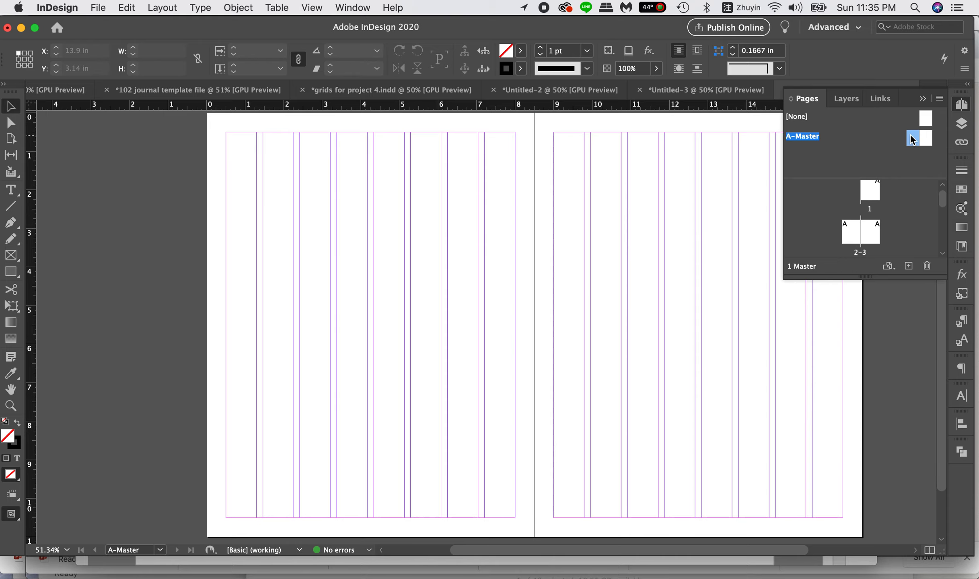
double_click(910, 139)
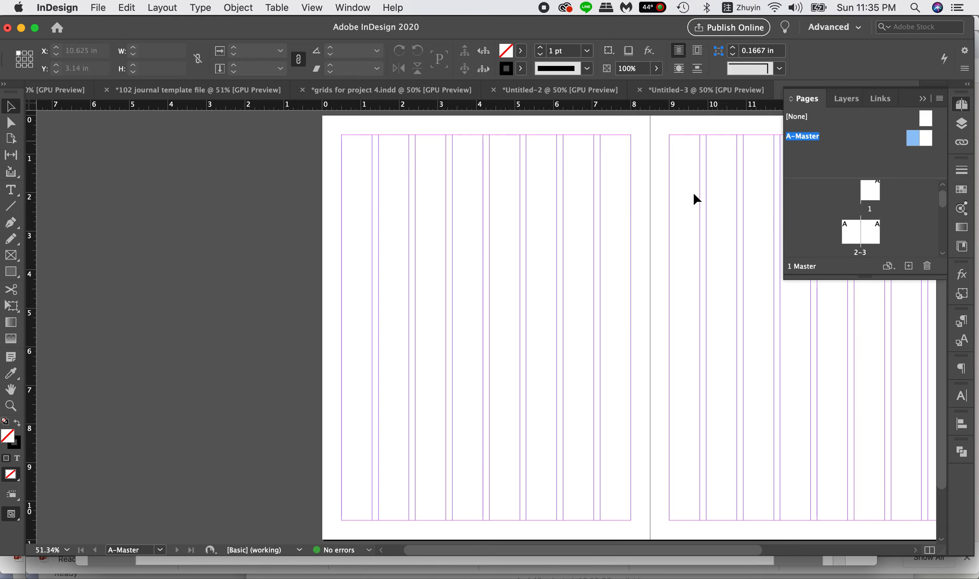
scroll(650, 205, right, 8)
scroll(650, 205, up, 2)
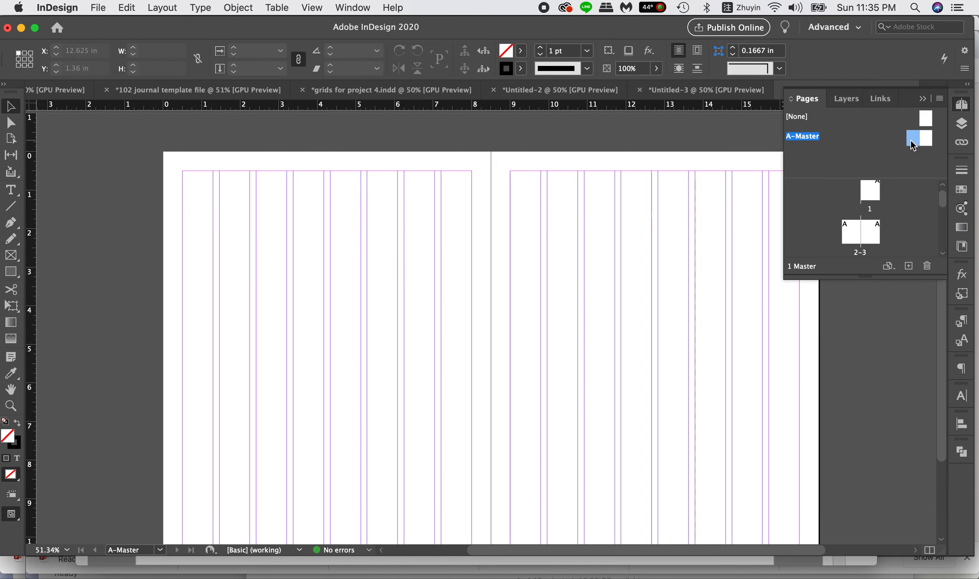
double_click(912, 143)
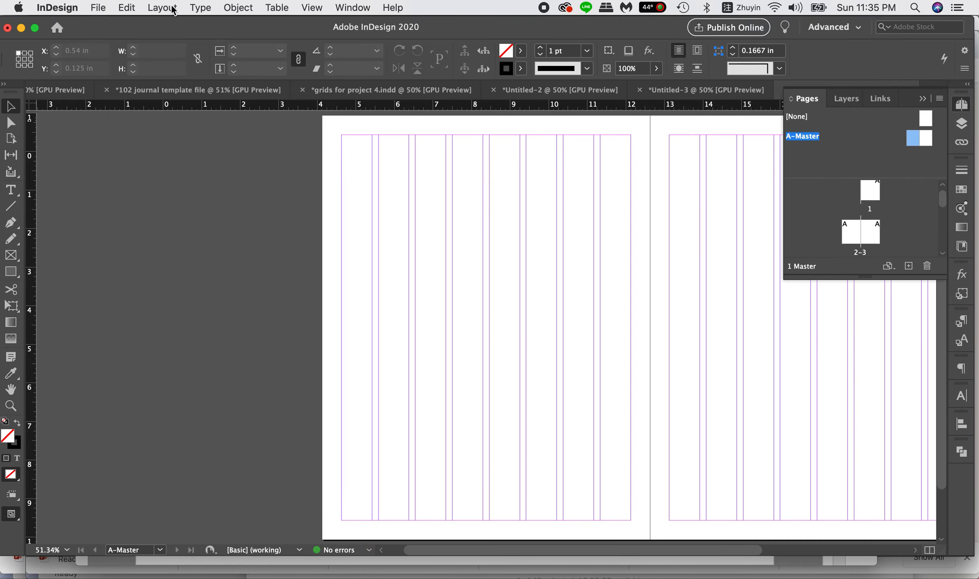
scroll(680, 236, right, 5)
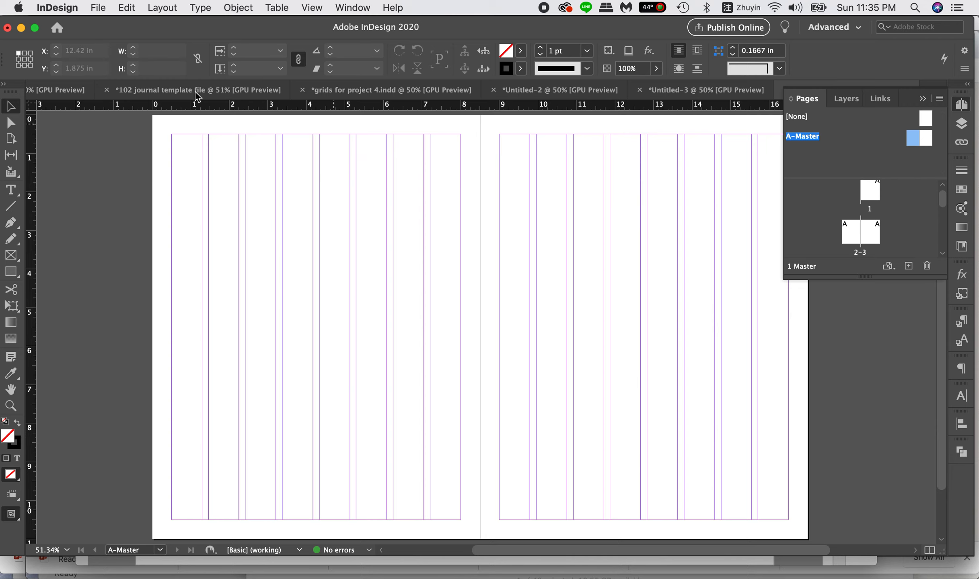
click(127, 7)
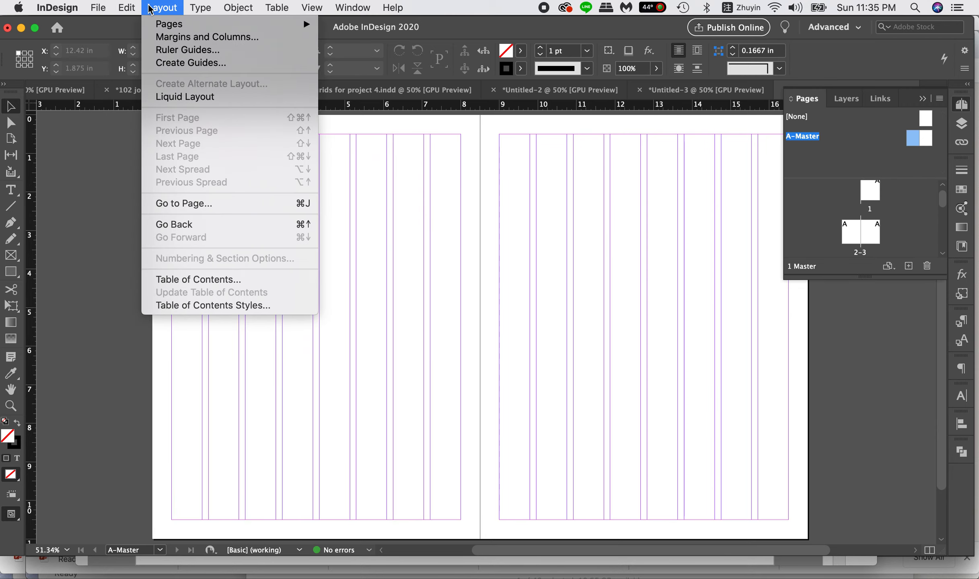
click(176, 39)
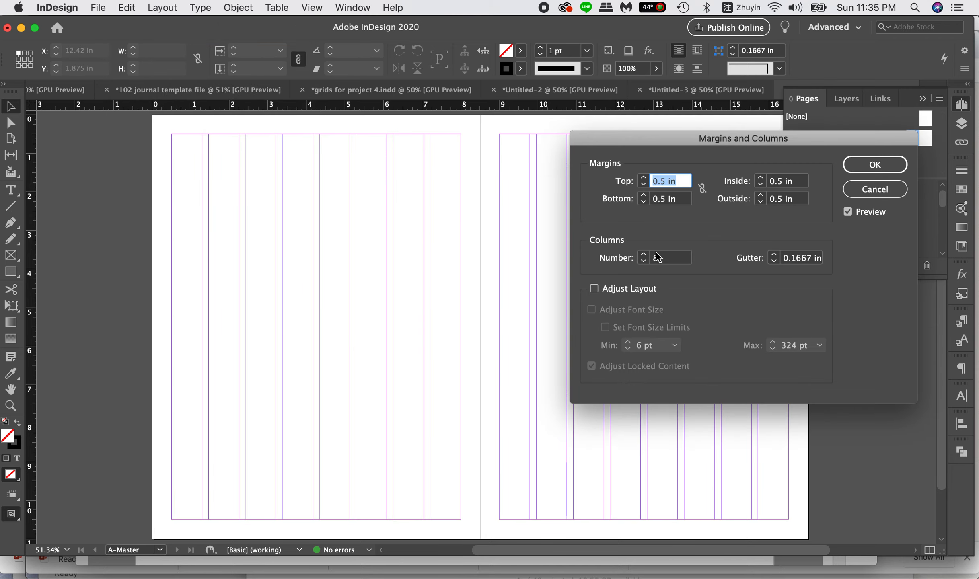
click(874, 164)
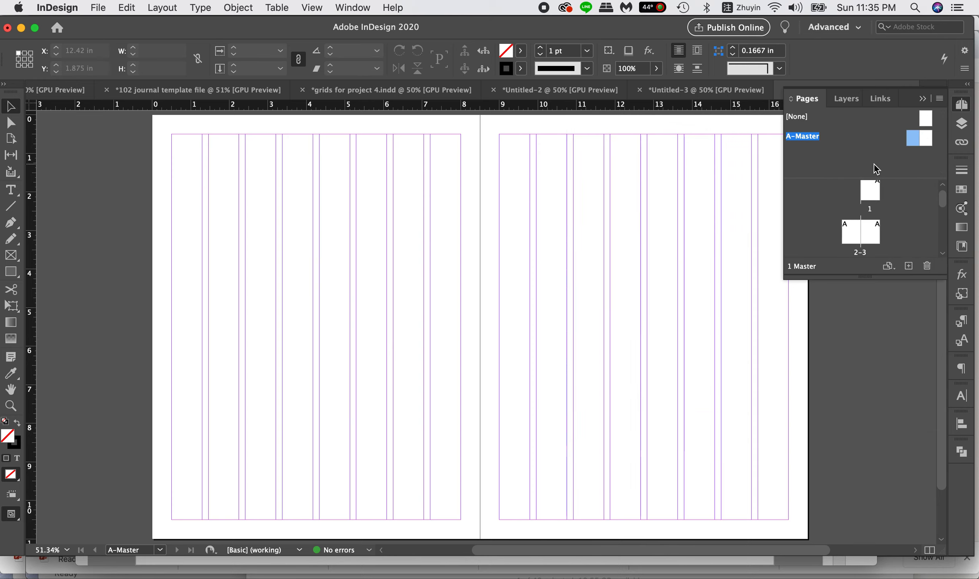
- In the Grids preferences, set the baseline grid's view threshold to 50% and its color to Light Gray
click(58, 7)
mouse_move(81, 37)
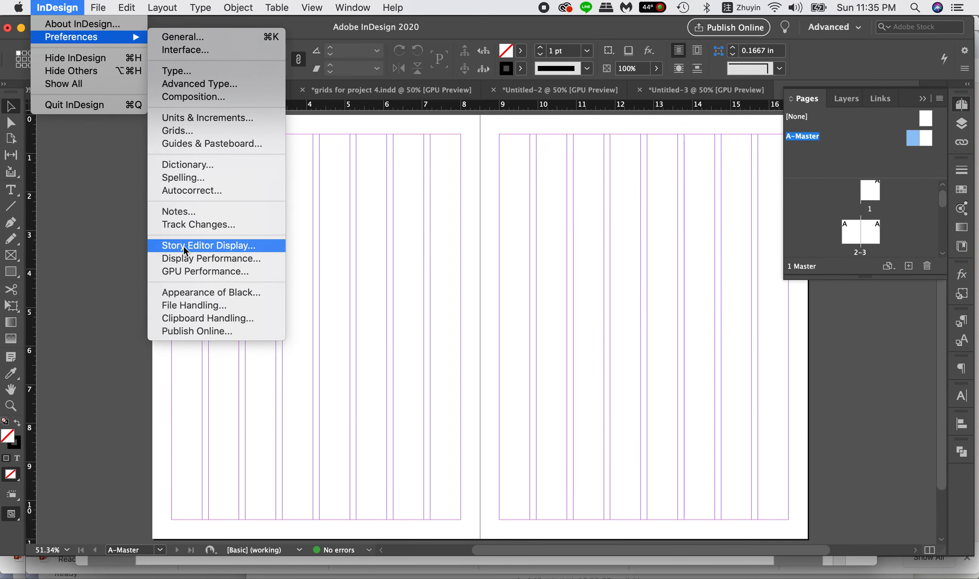
click(217, 135)
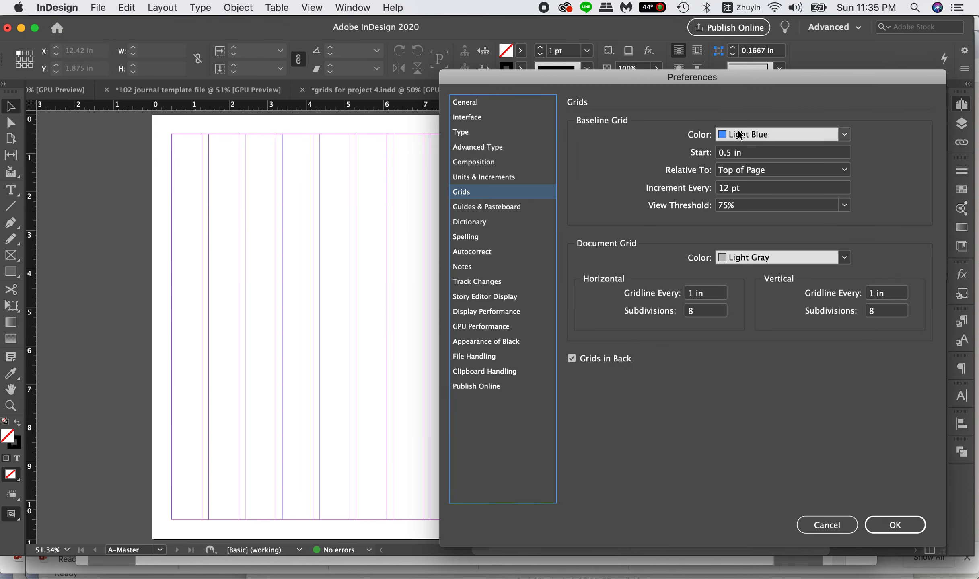
drag(725, 206, 714, 206)
double_click(724, 206)
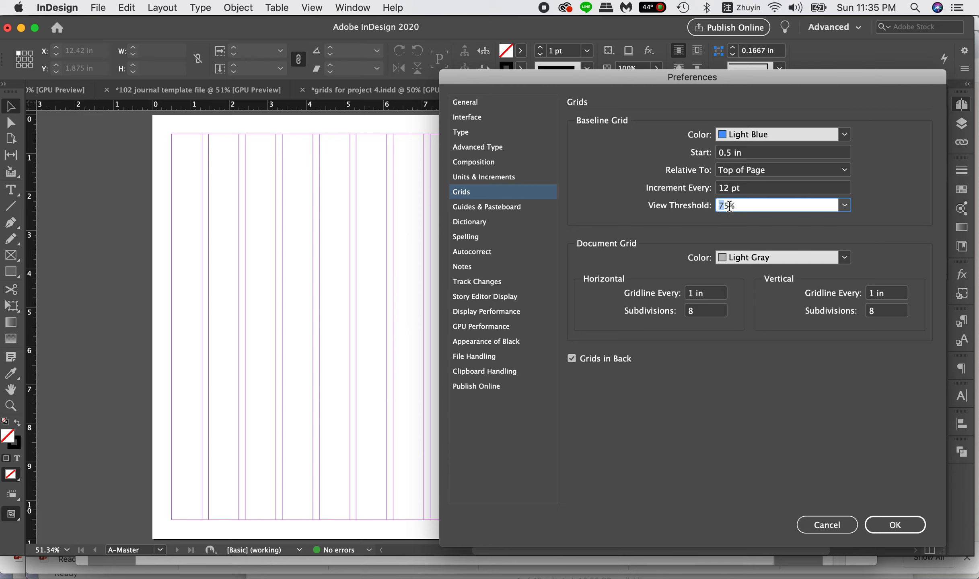
text(50)
click(742, 133)
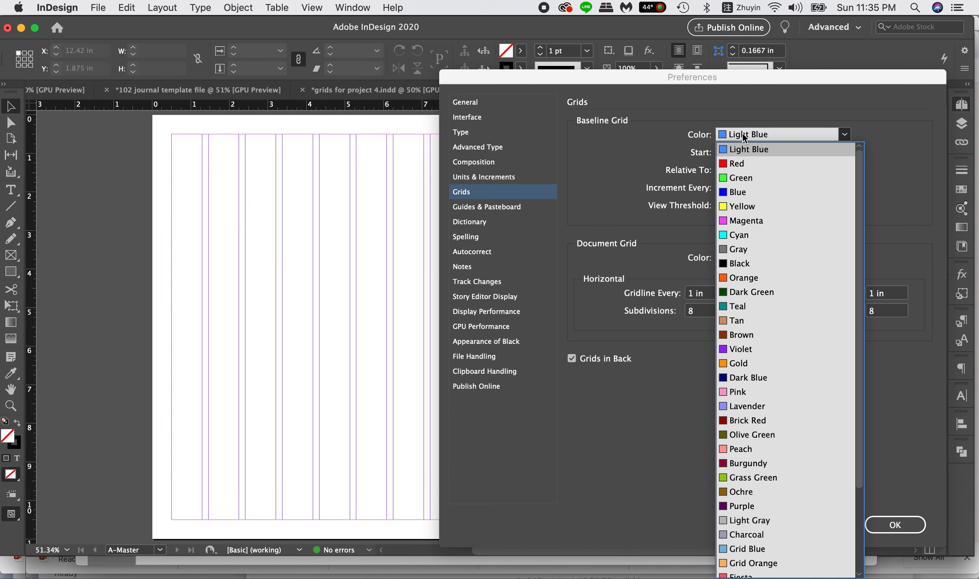
click(777, 512)
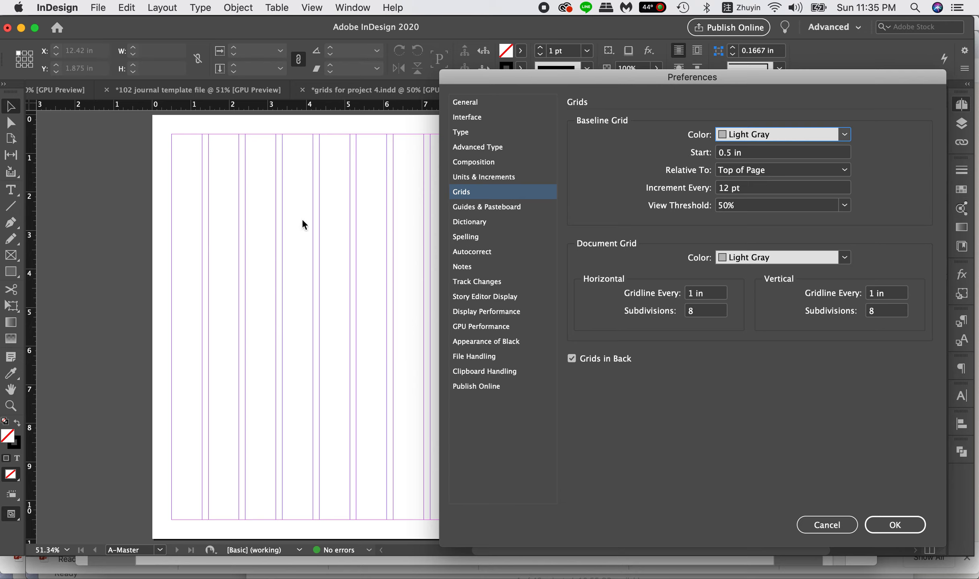
- Set the baseline grid to start at 0 in relative to the Top Margin
click(731, 153)
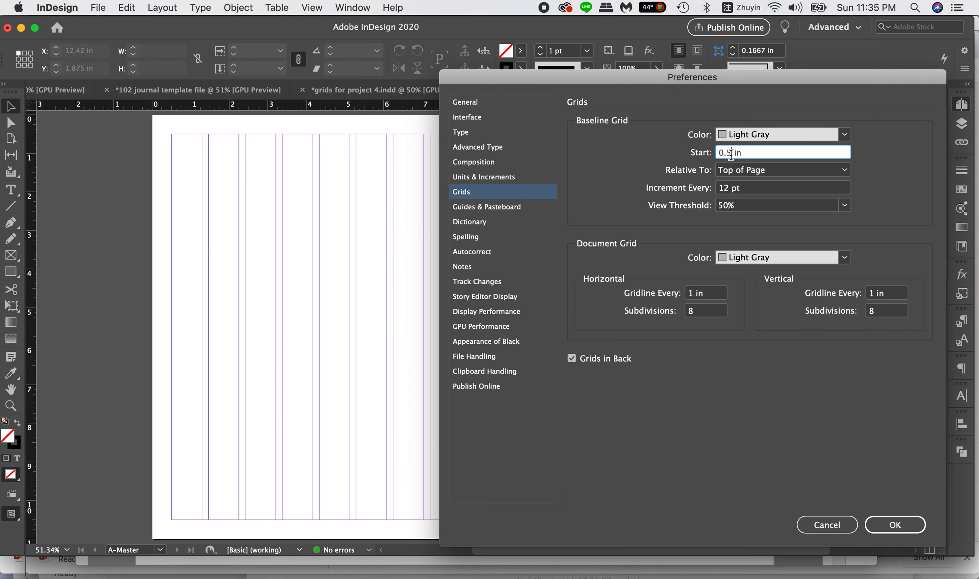
double_click(730, 152)
text(0)
click(776, 170)
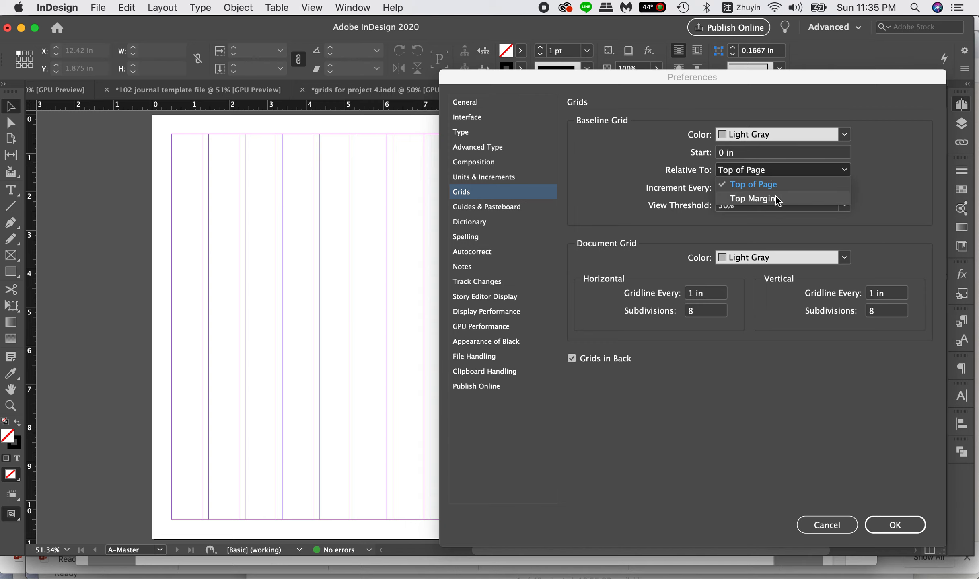
click(777, 200)
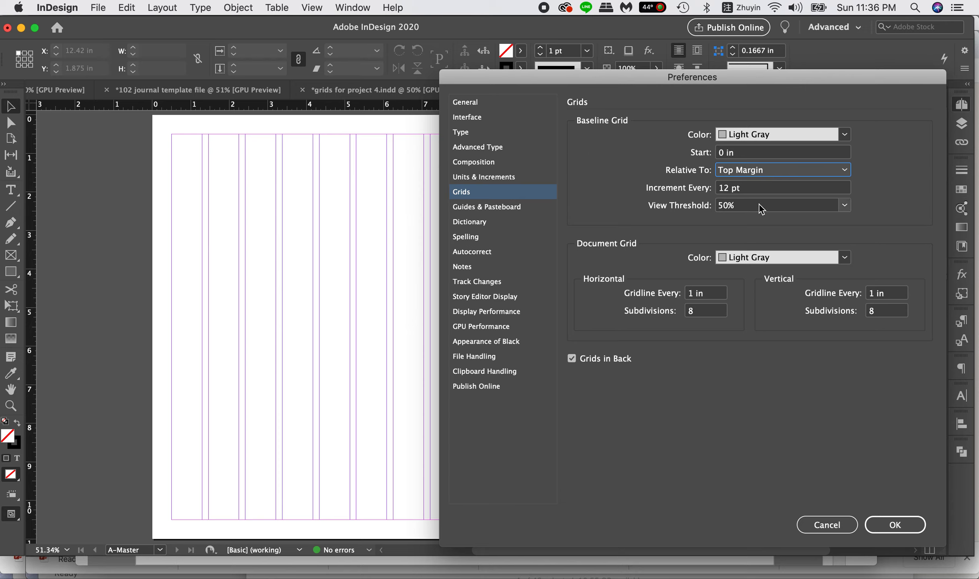
- Check the baseline instructions on the Basecamp page in Chrome, and apply InDesign's grid preferences with a 12 pt increment
click(745, 189)
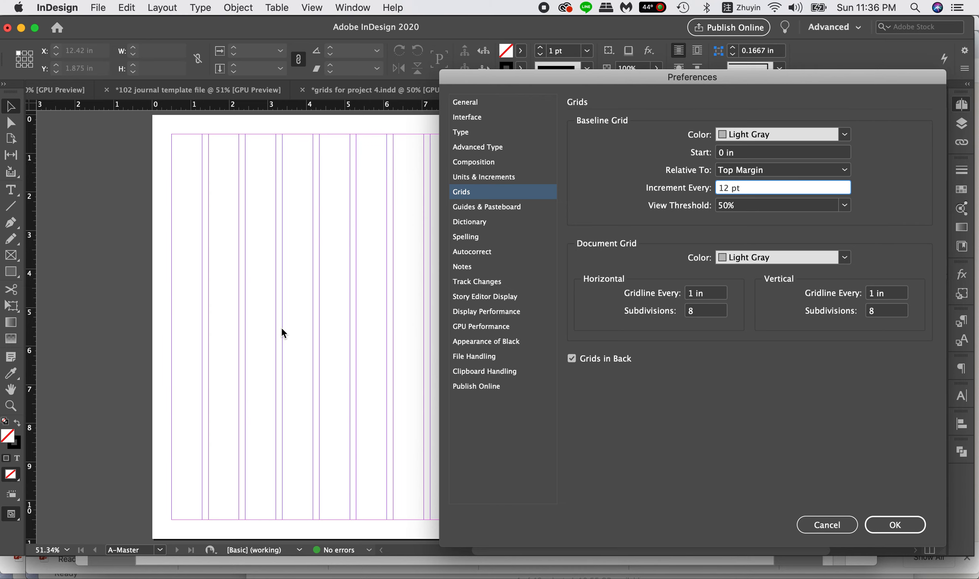
click(139, 570)
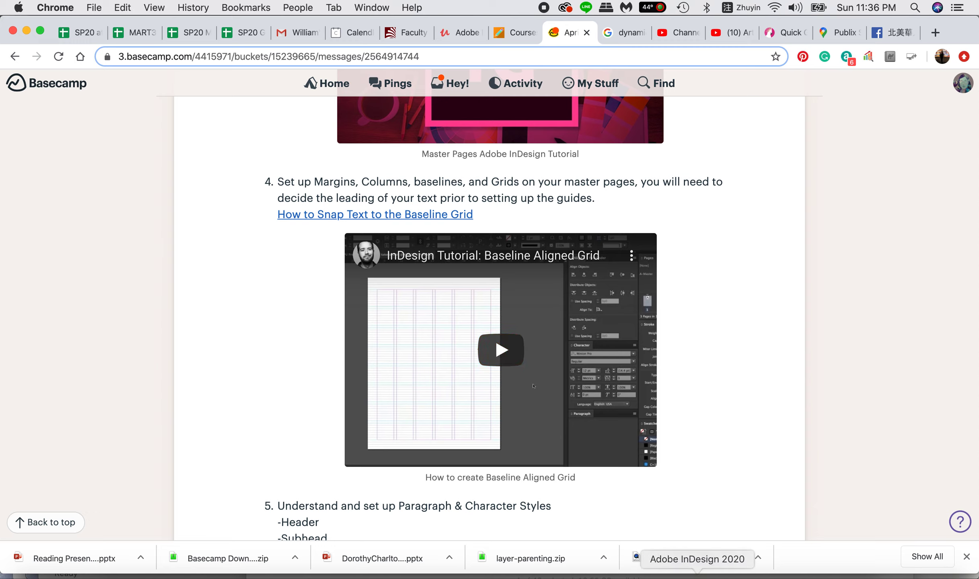
click(696, 576)
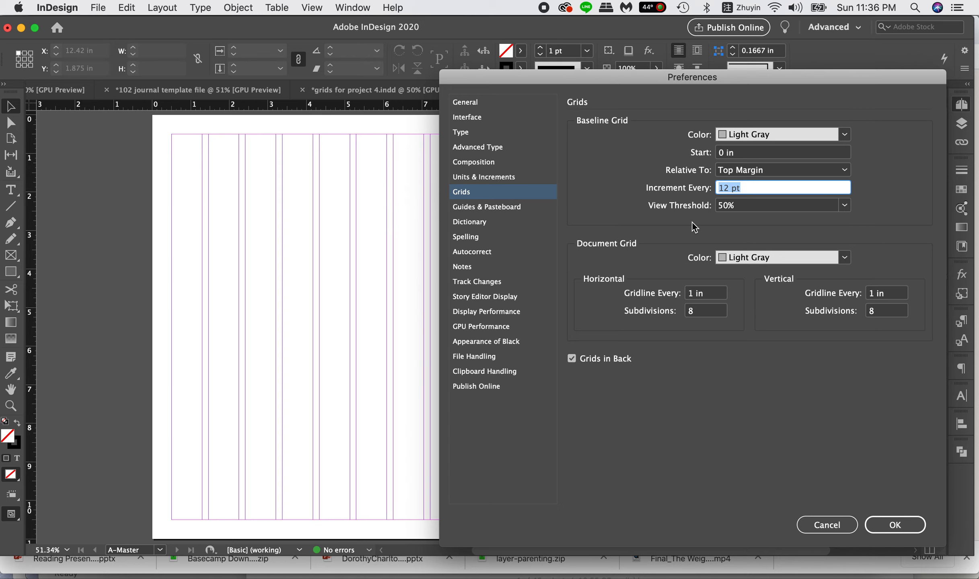
click(894, 525)
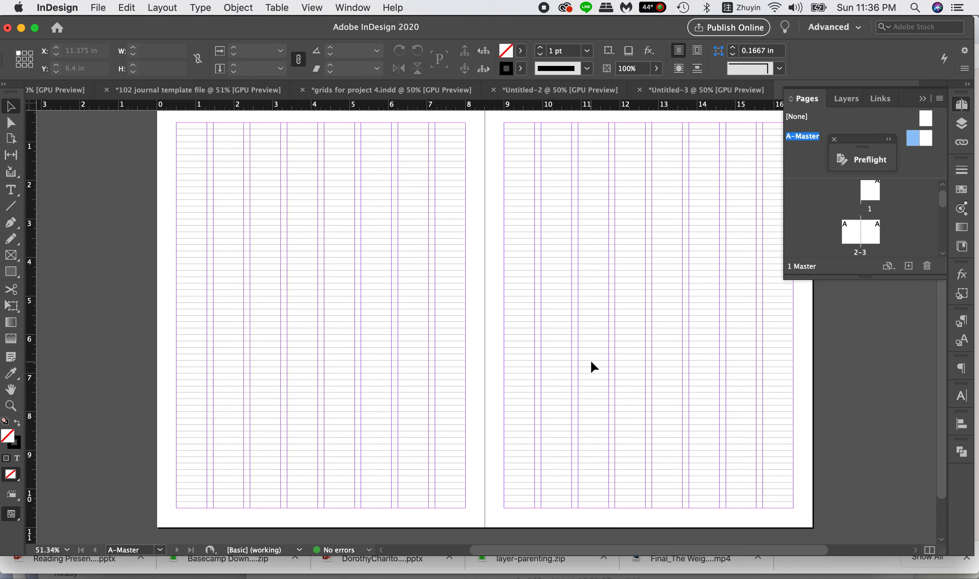
scroll(591, 361, up, 1)
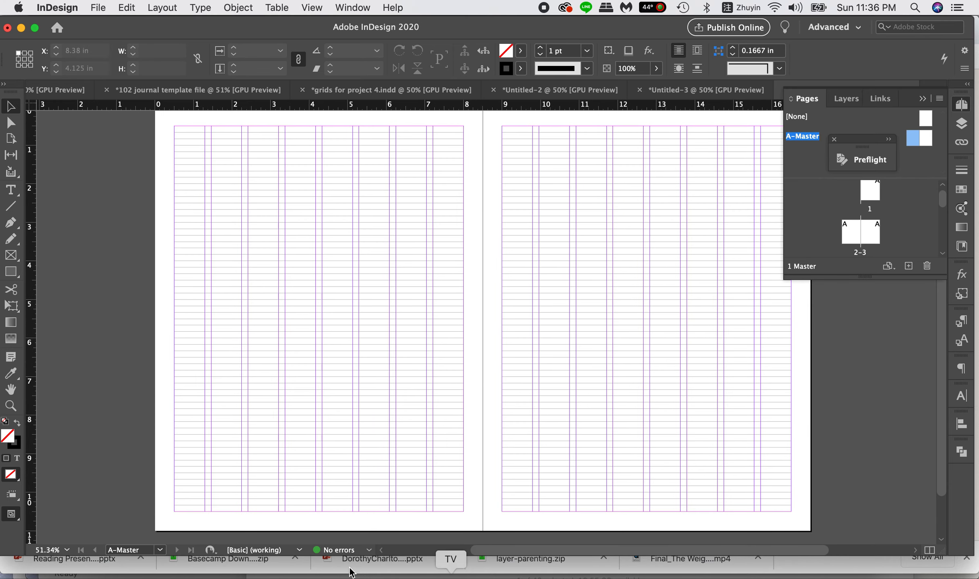
- Preview 10 rows of horizontal guides, fitted to the margins, on the A-Master spread
scroll(508, 293, up, 1)
scroll(508, 294, down, 1)
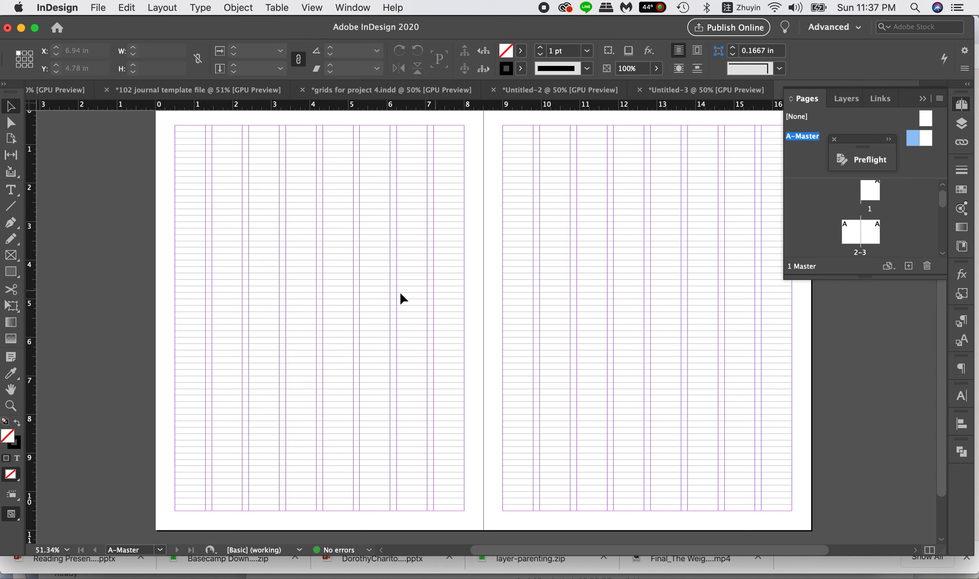
click(162, 7)
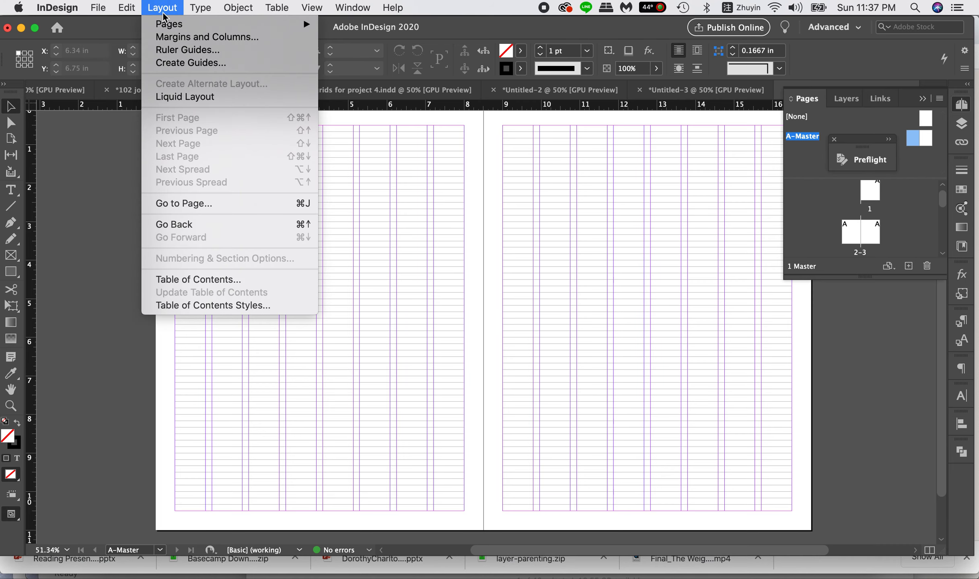
click(181, 66)
drag(707, 199, 505, 139)
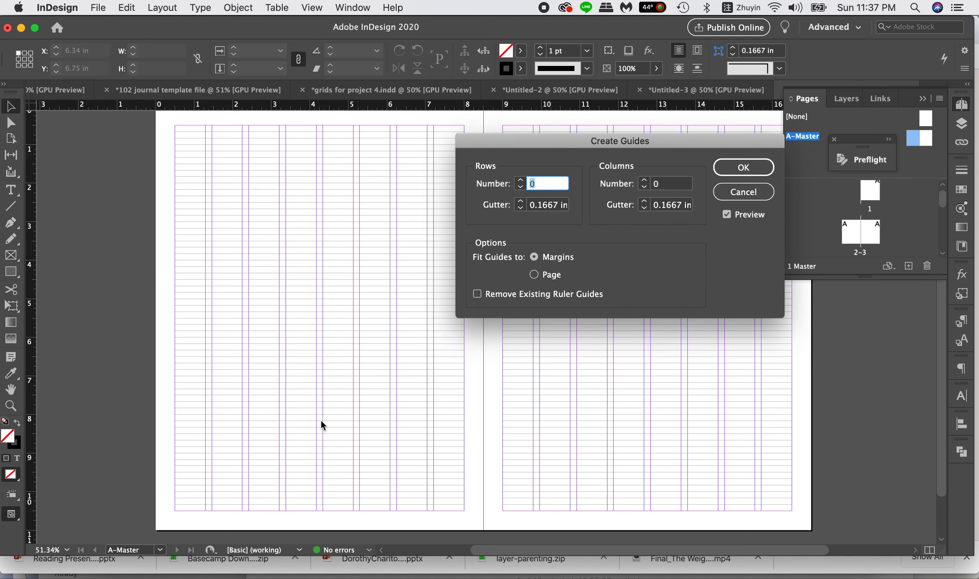
click(520, 180)
click(520, 181)
click(520, 181)
click(521, 181)
click(520, 181)
click(521, 180)
click(521, 181)
click(520, 180)
click(521, 181)
click(520, 181)
click(520, 180)
click(521, 186)
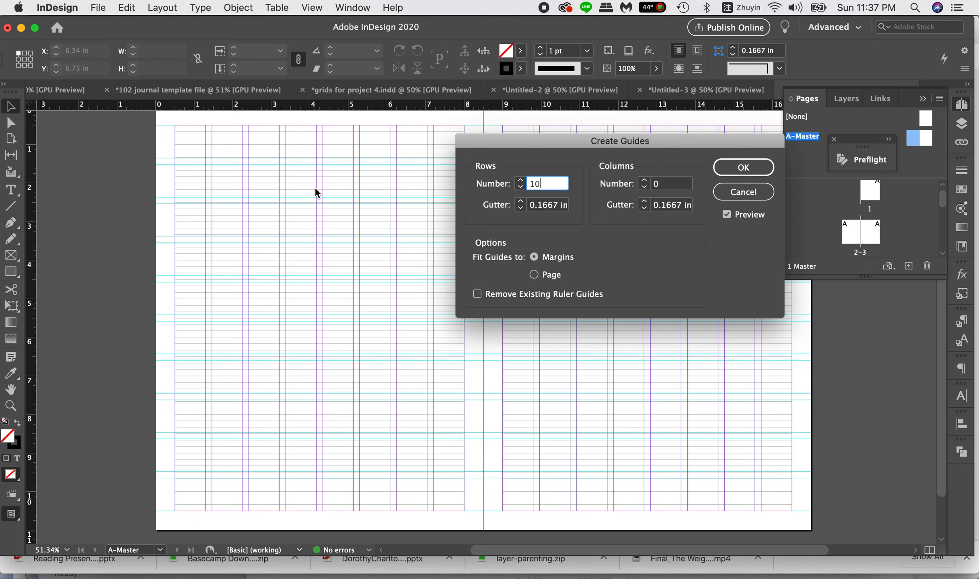
- Raise the previewed guide row count step by step through 12, 13 and 14 up to 20
click(523, 181)
click(522, 181)
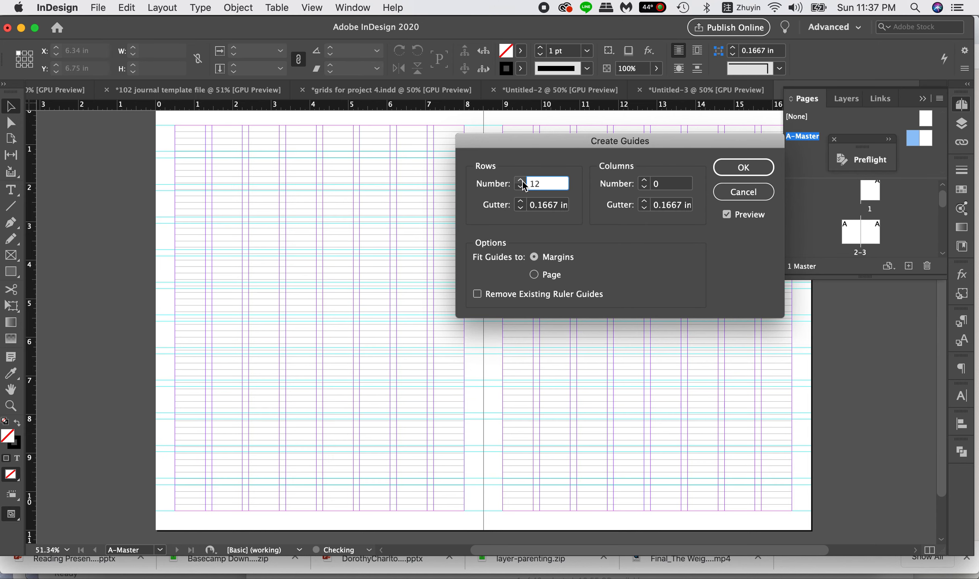
click(522, 182)
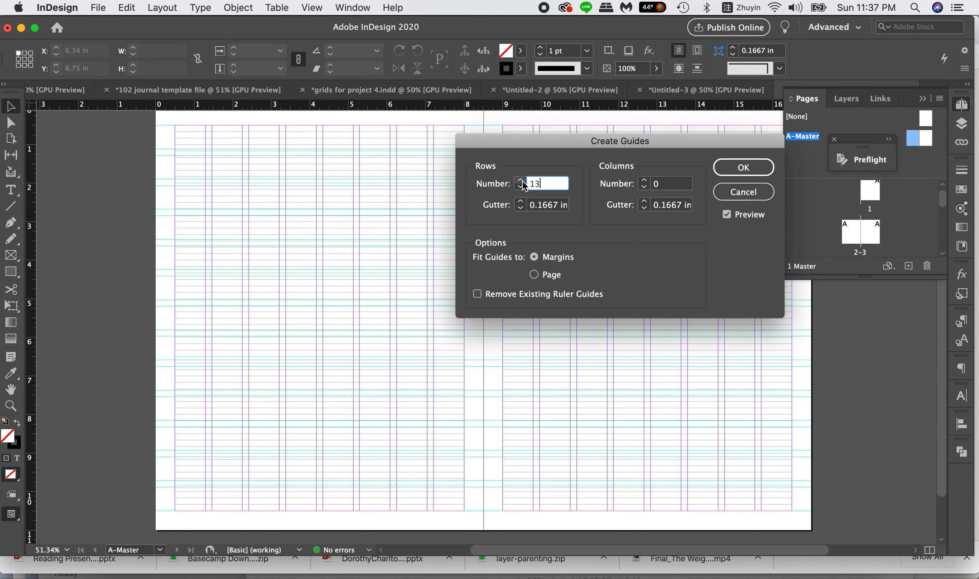
click(521, 188)
click(522, 181)
click(521, 181)
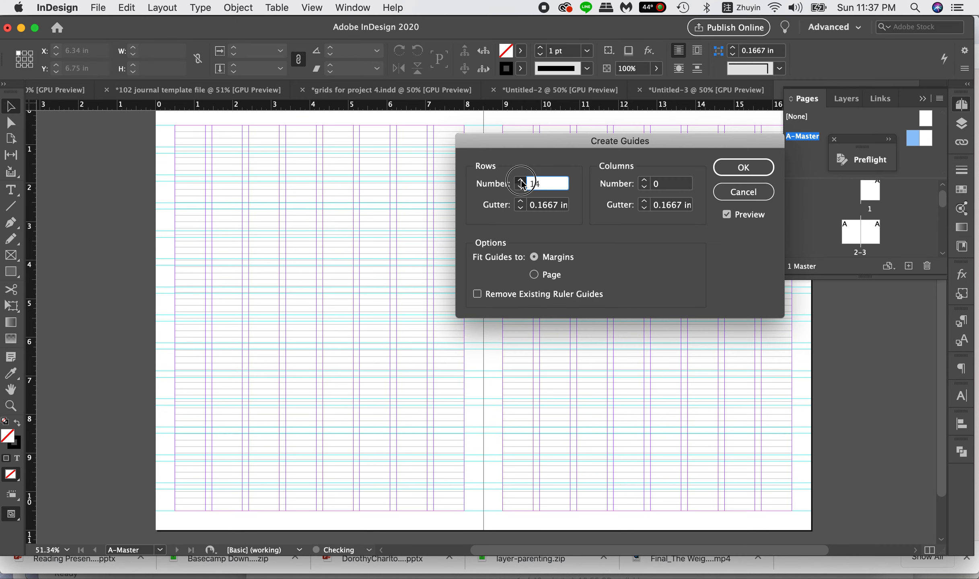
click(522, 181)
click(522, 182)
click(521, 182)
click(522, 181)
click(522, 181)
click(521, 181)
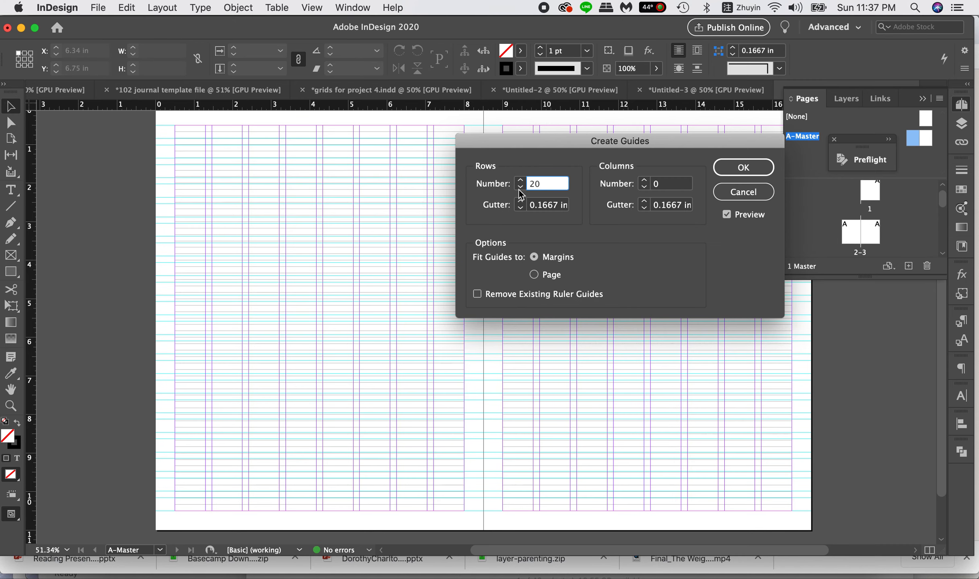
- Reduce the previewed guide row count to 8, and discard the guides without creating them
click(520, 186)
click(521, 187)
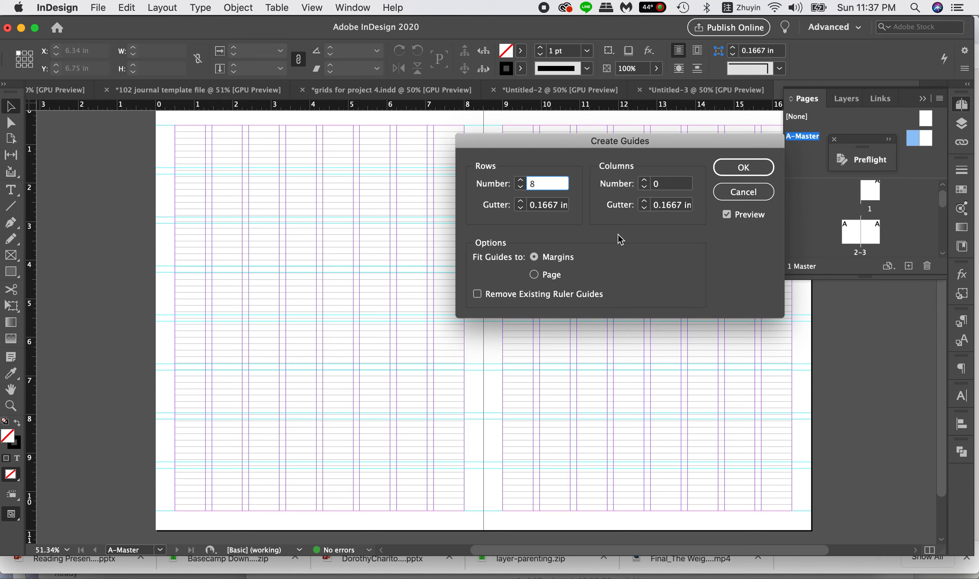
click(747, 189)
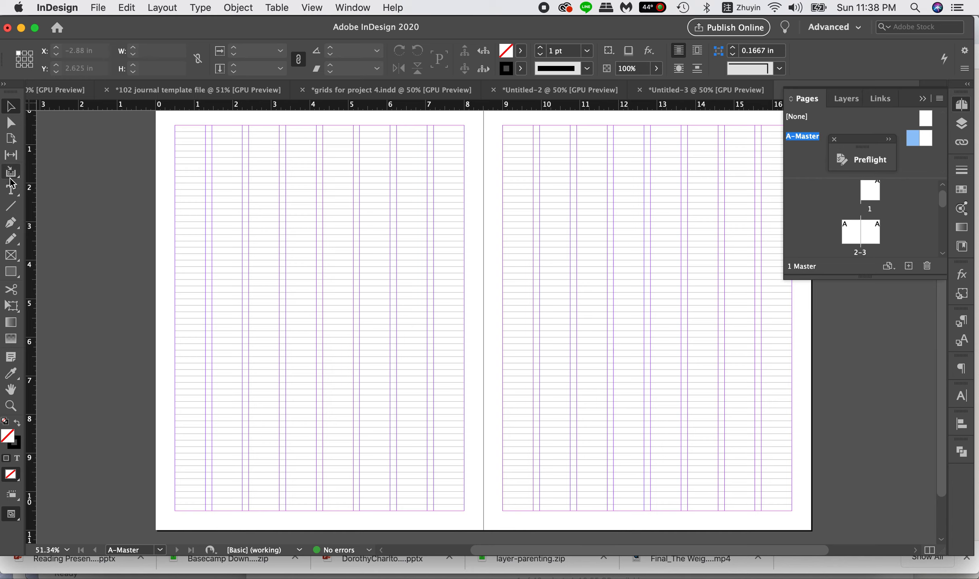
- Draw a rectangle about 0.32 by 1.67 in at the last column's top margin, and stack six copies in total down the left page
click(11, 272)
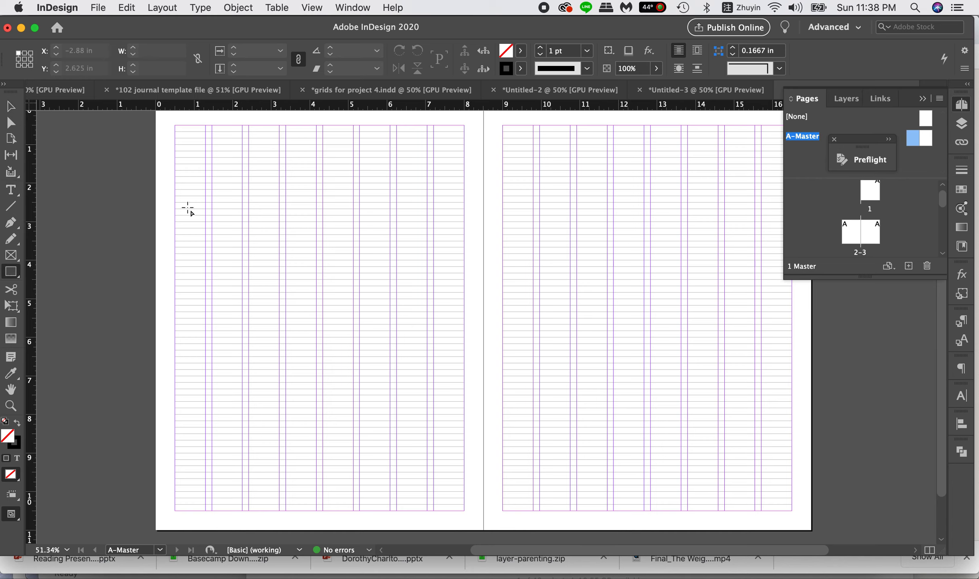
mouse_move(440, 125)
mouse_down()
mouse_move(452, 201)
mouse_move(453, 191)
mouse_up()
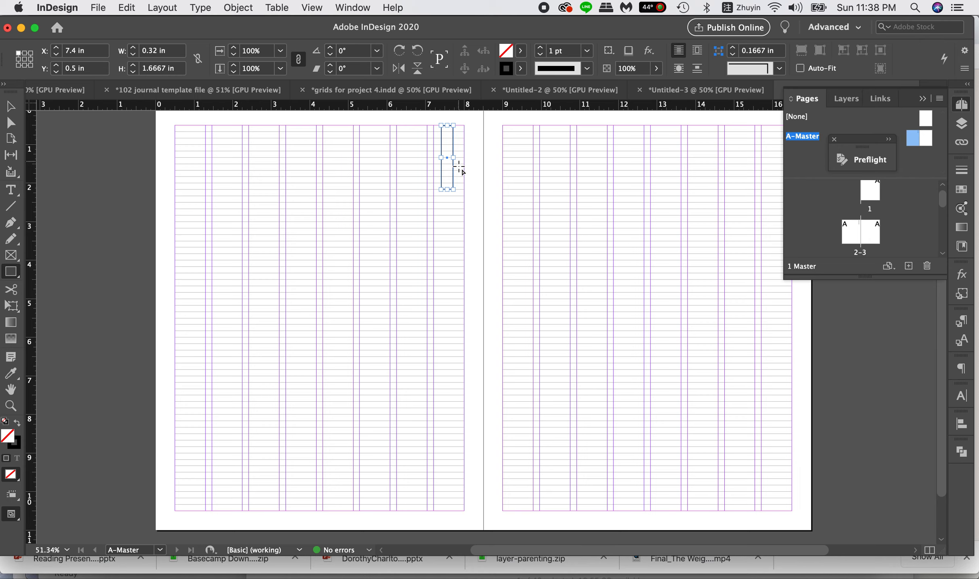
click(10, 108)
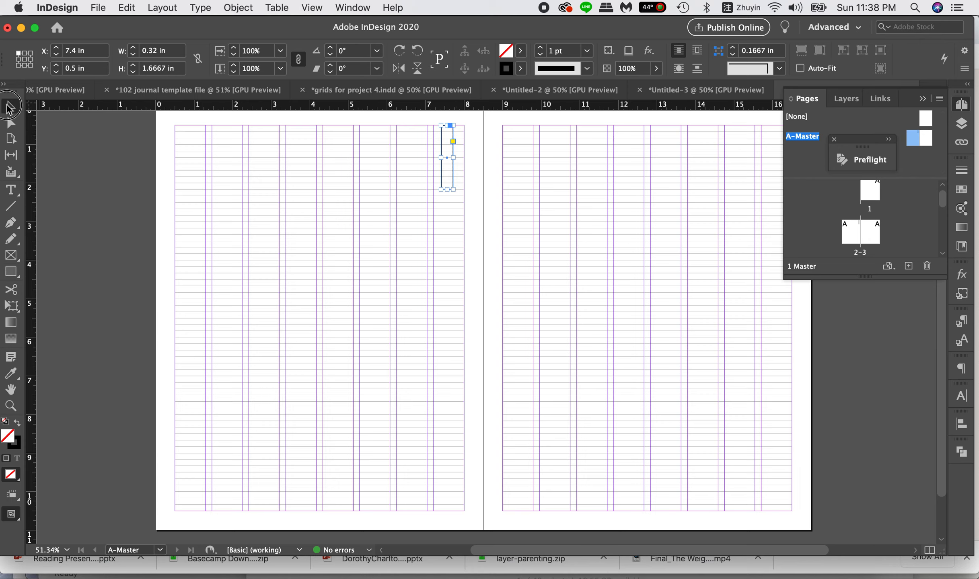
drag(455, 179, 459, 308)
drag(403, 148, 452, 277)
drag(456, 185, 453, 375)
click(465, 347)
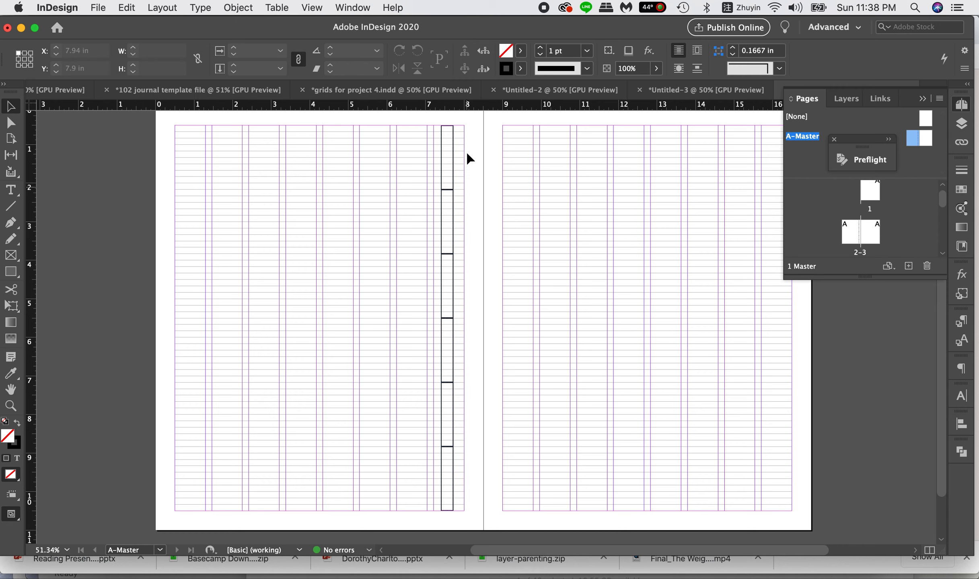
- Switch to Calculator and divide 60 by 10
click(750, 574)
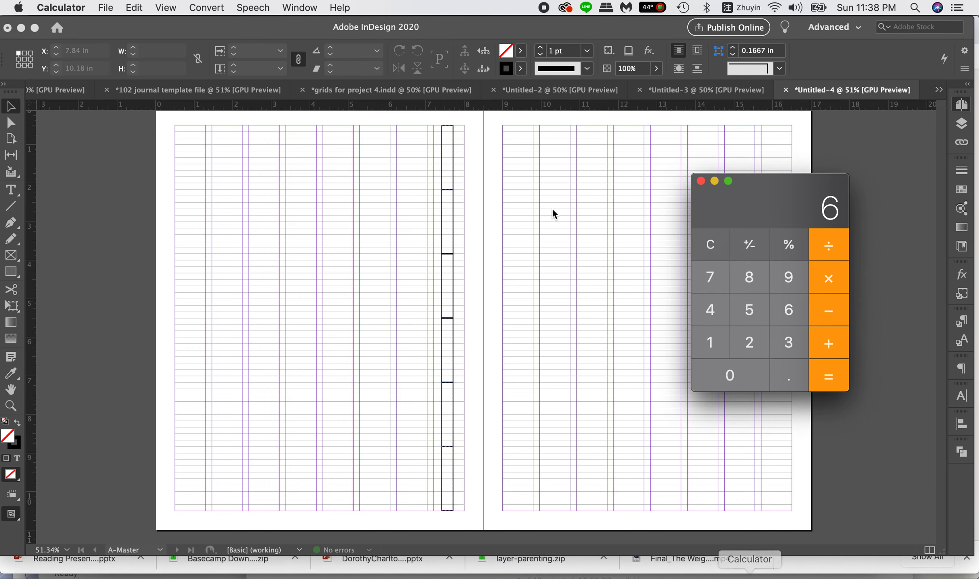
drag(707, 205, 570, 210)
click(524, 236)
click(603, 299)
click(562, 366)
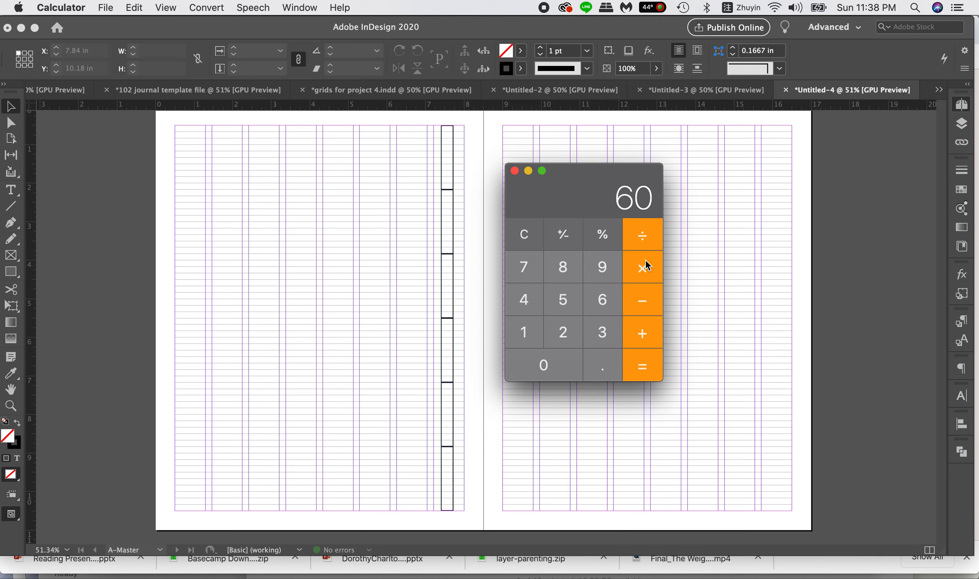
click(645, 245)
click(526, 328)
click(545, 360)
click(655, 364)
- Divide 60 by 12 in Calculator
click(525, 236)
click(602, 309)
click(559, 368)
click(641, 238)
click(538, 333)
click(565, 335)
click(645, 366)
- Return to InDesign, select the whole stack of rectangles in the last column, and delete it
click(463, 181)
drag(469, 170, 446, 473)
key(Delete)
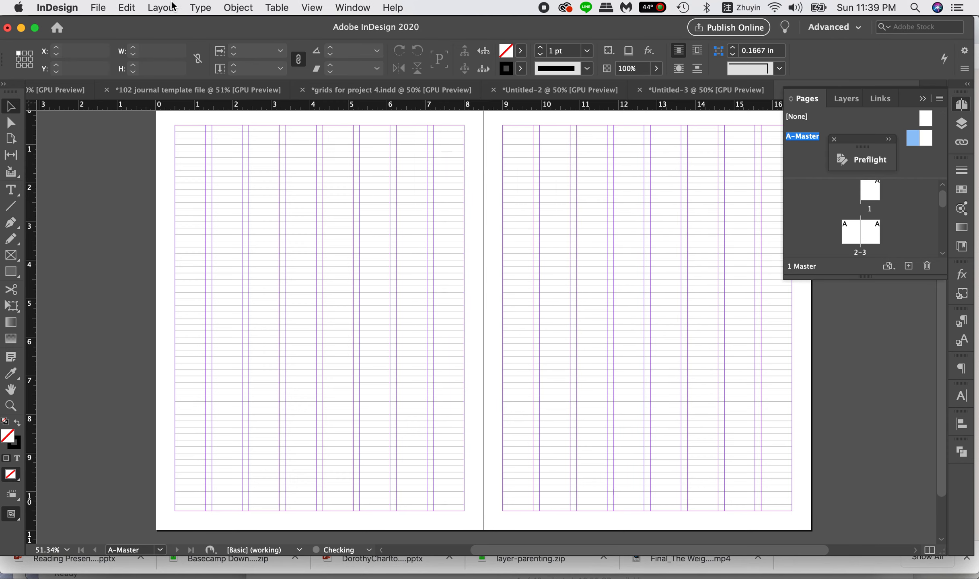
- Preview margin-fitted horizontal guides with 10 and 12 rows on the master spread, and cancel without creating them
click(167, 7)
click(189, 63)
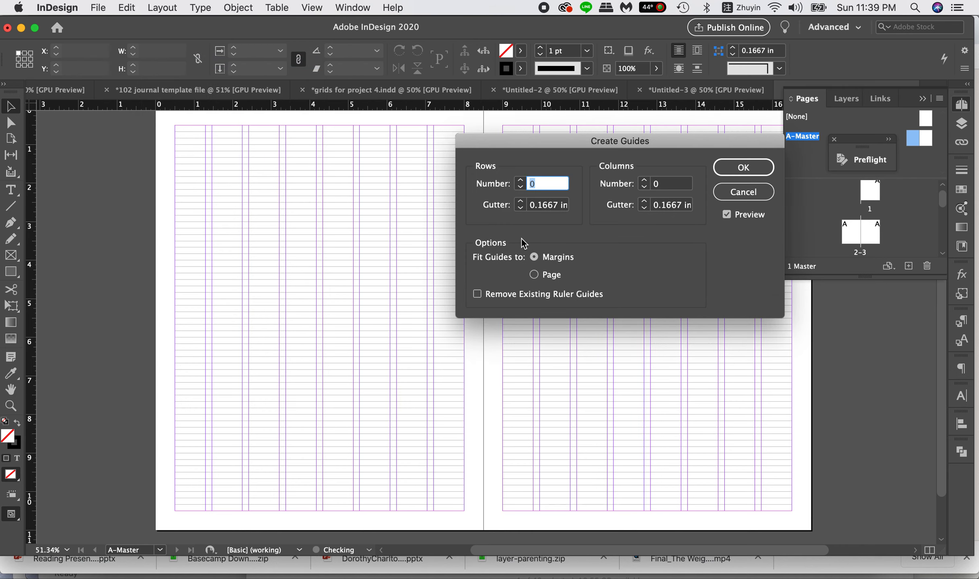
double_click(523, 181)
triple_click(523, 181)
triple_click(523, 182)
double_click(523, 181)
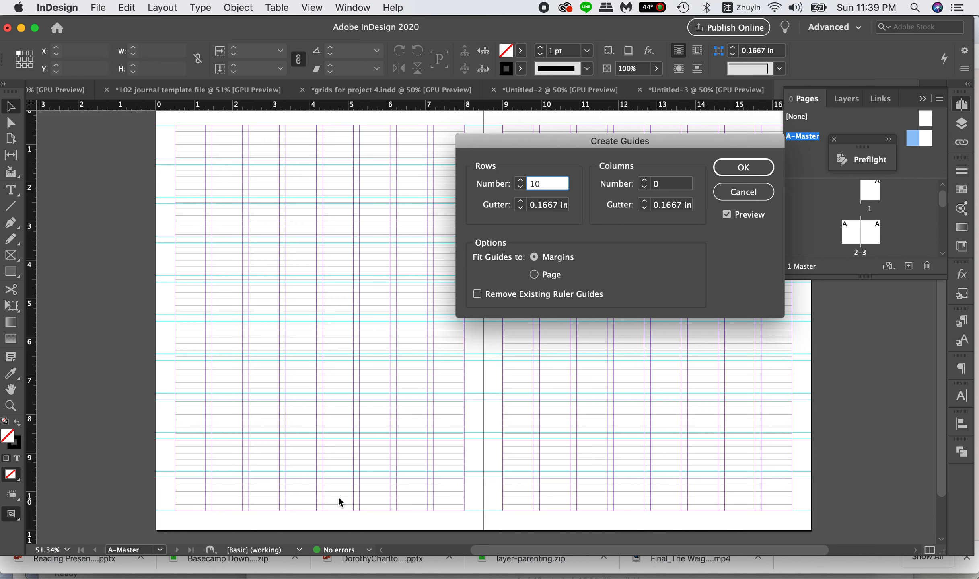
click(520, 180)
click(521, 181)
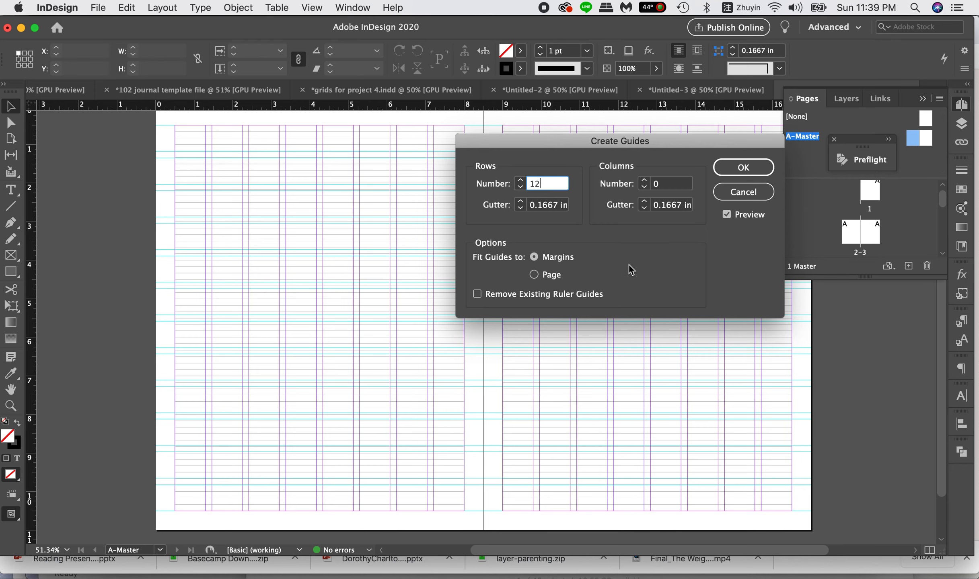
click(743, 191)
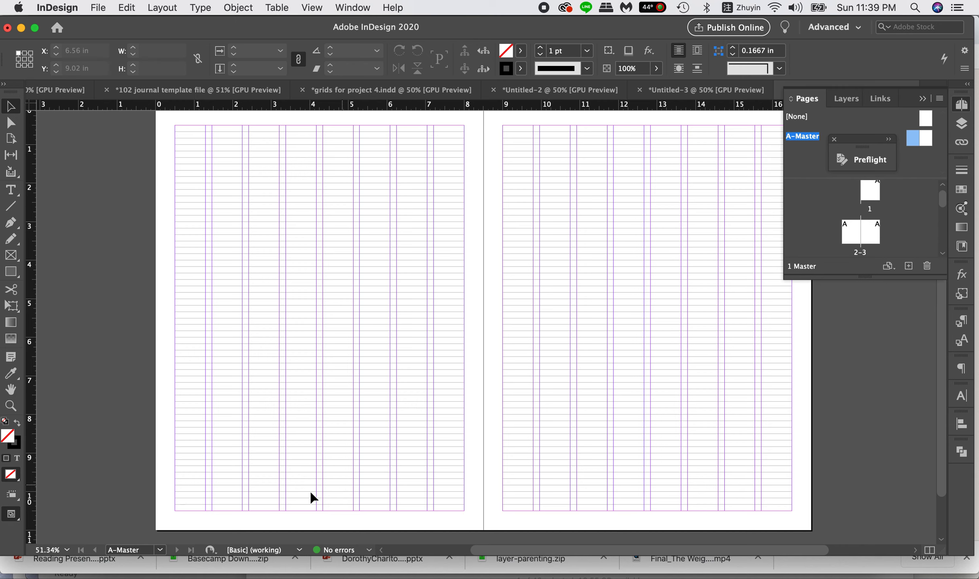
scroll(314, 507, down, 1)
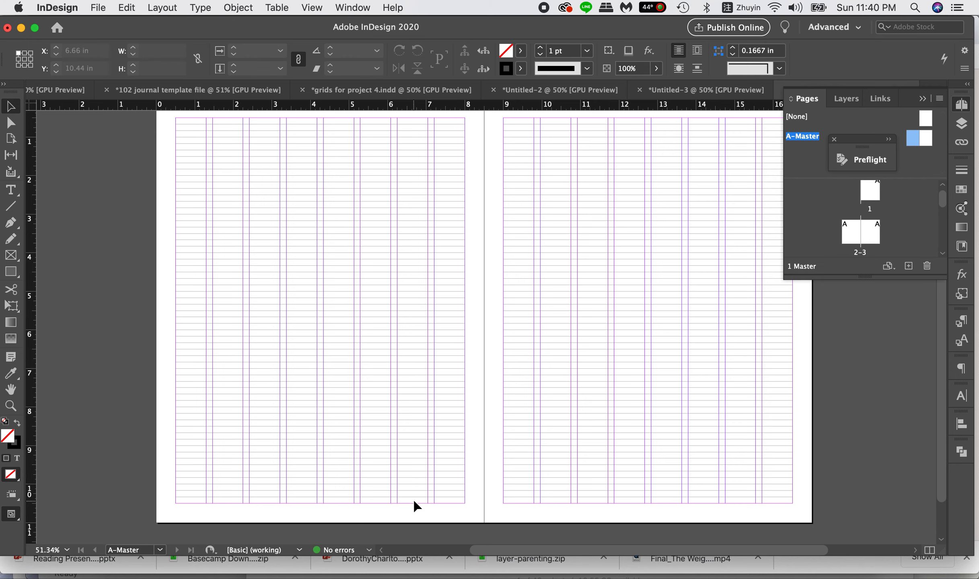
scroll(416, 506, up, 1)
scroll(347, 228, down, 1)
scroll(347, 225, up, 5)
scroll(342, 225, down, 4)
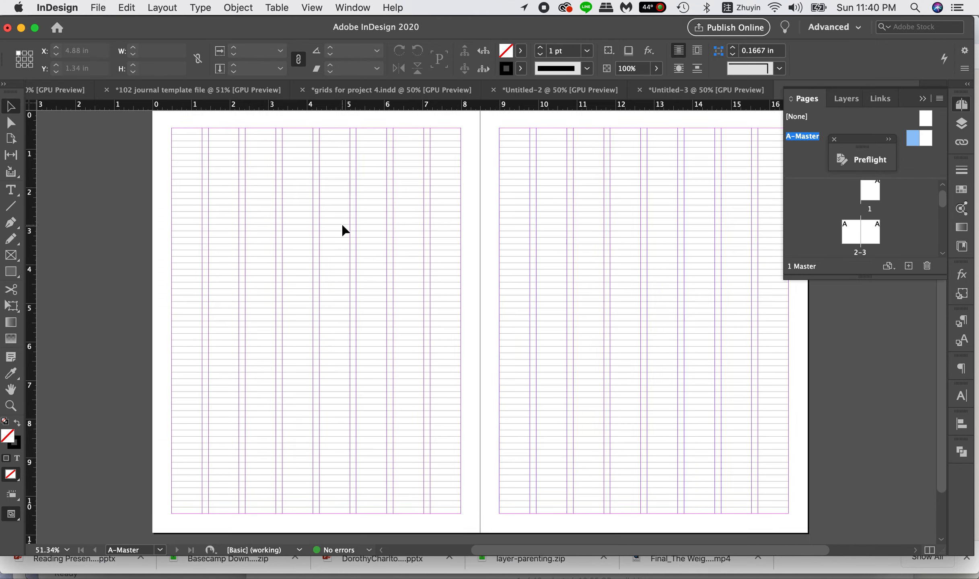
scroll(344, 230, down, 2)
- Increase the left A-Master page's bottom margin by 12 pt, entering 0.5 in+12pt, and apply the margin settings
click(161, 9)
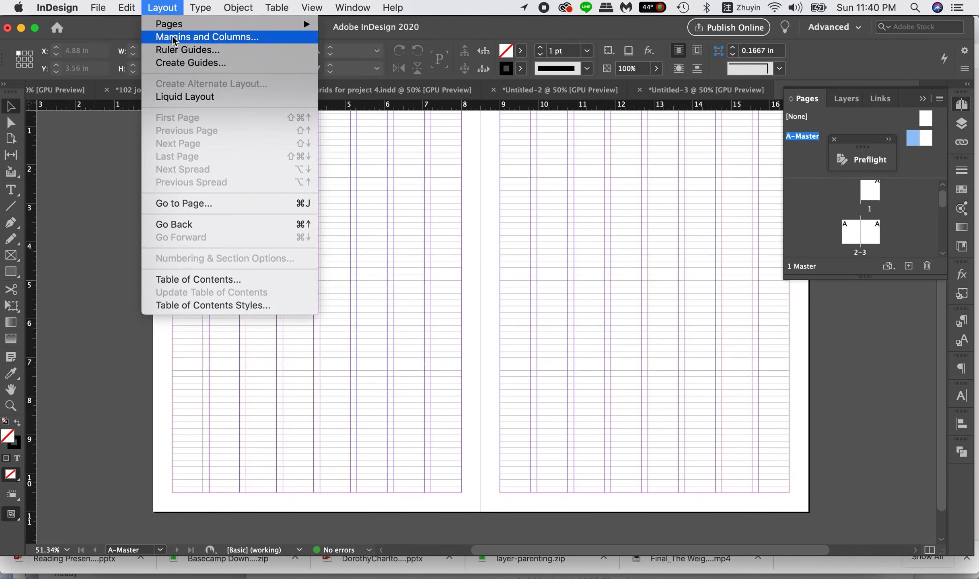
click(181, 37)
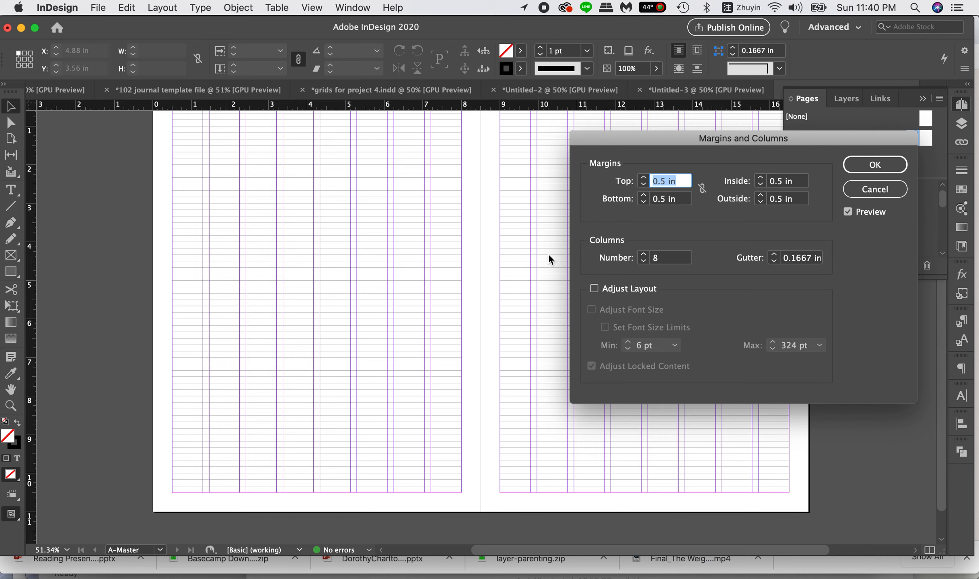
click(666, 198)
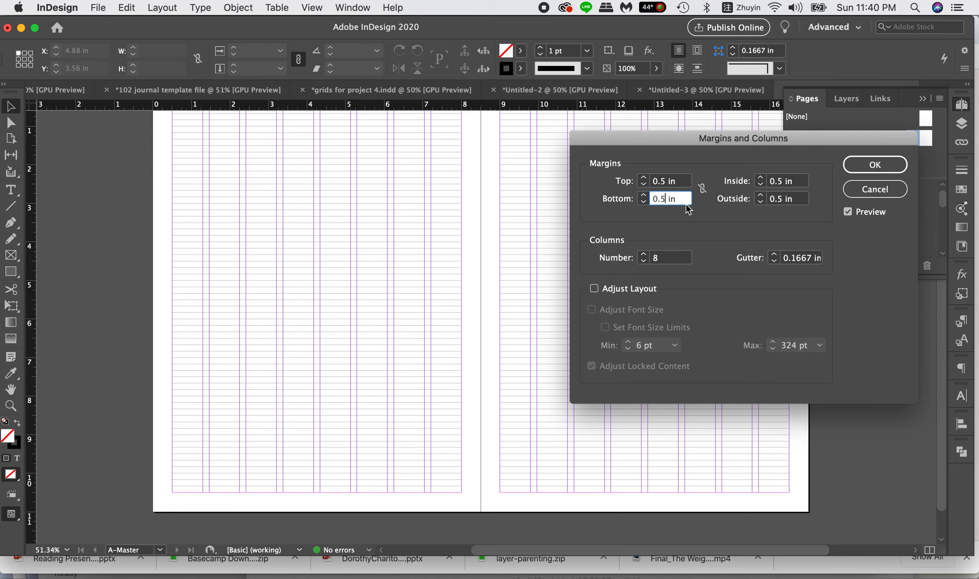
text(+)
drag(685, 200, 742, 200)
key(BackSpace)
text(in+12pt)
click(782, 201)
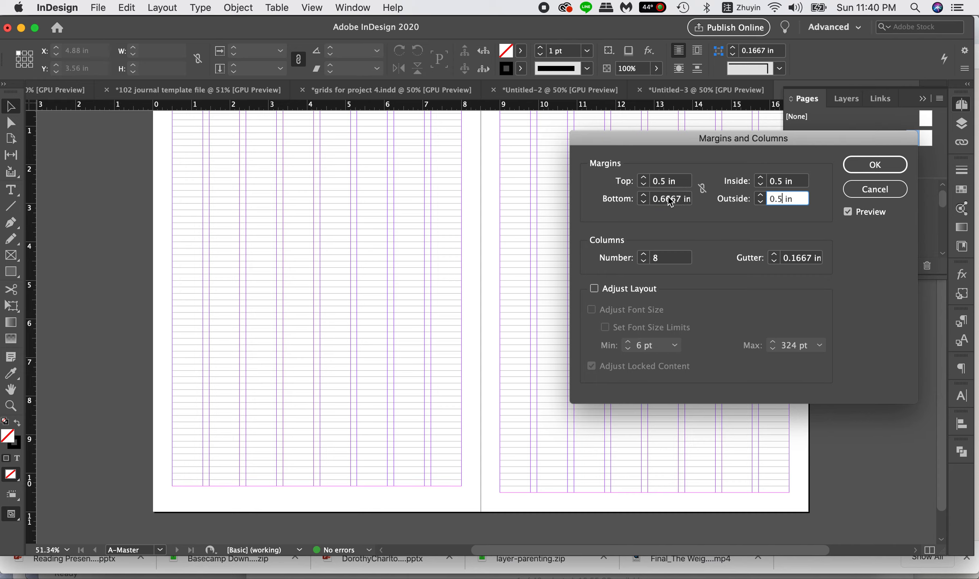
click(874, 165)
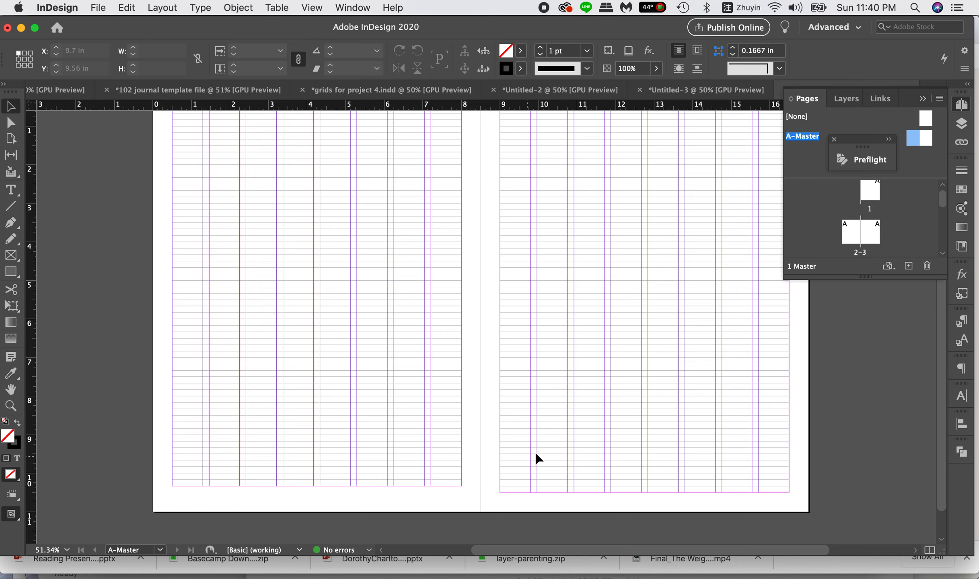
- Set the right A-Master page's bottom margin to 0.5 in+12pt as well, and apply it
scroll(625, 399, up, 2)
scroll(625, 398, right, 3)
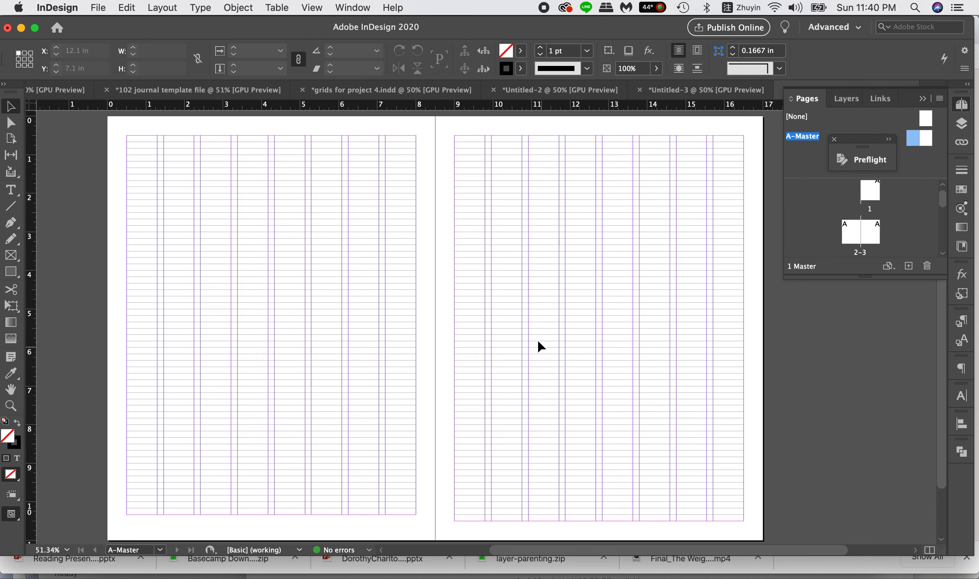
click(927, 146)
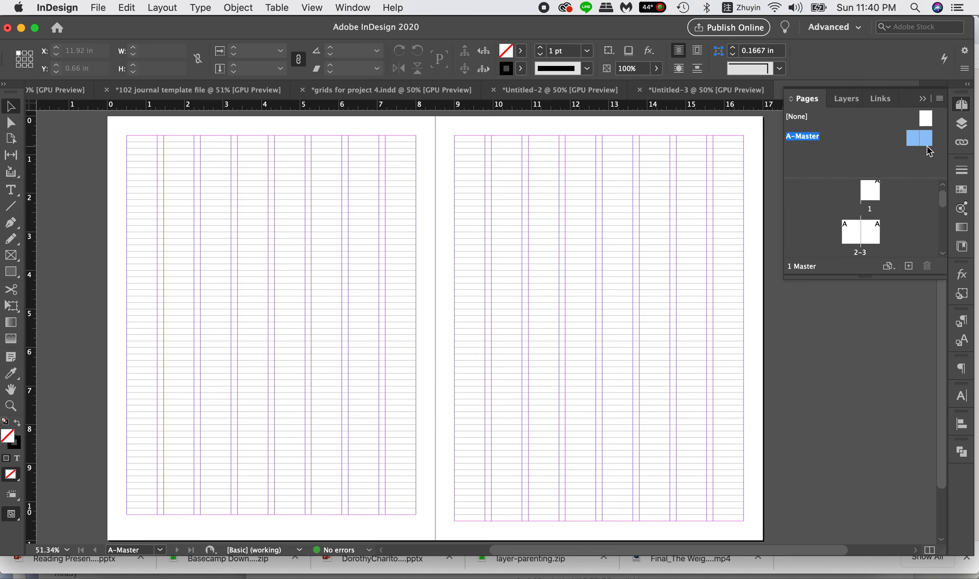
double_click(927, 137)
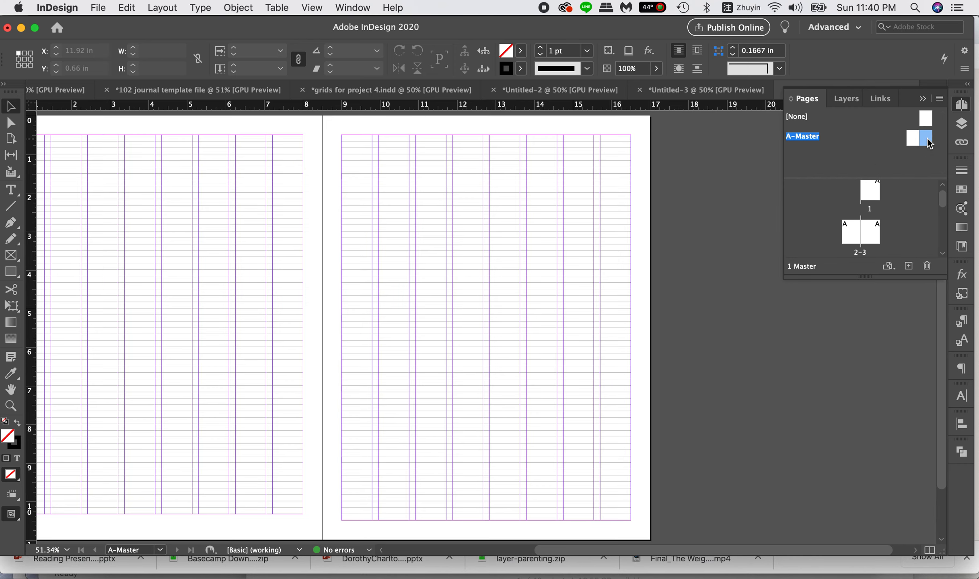
click(163, 5)
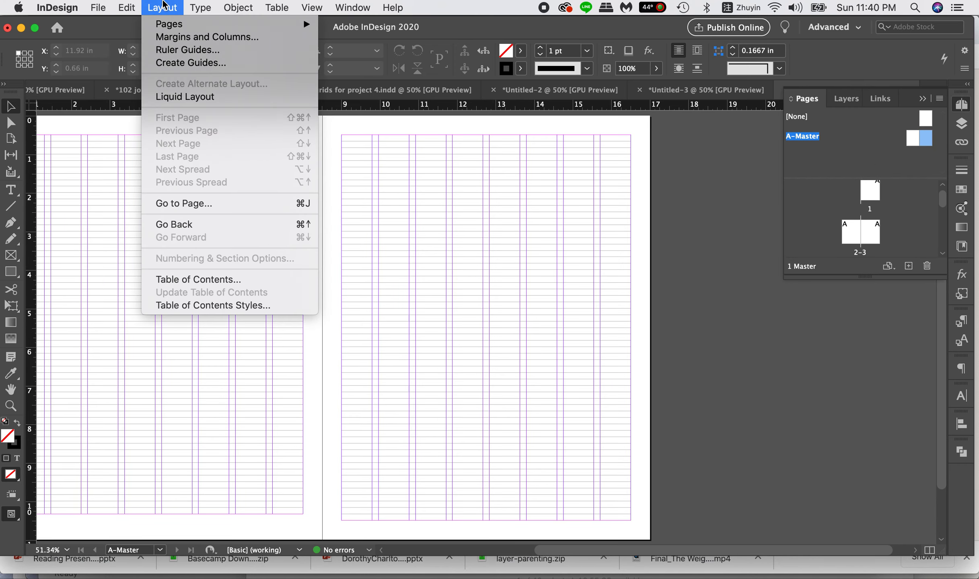
click(183, 43)
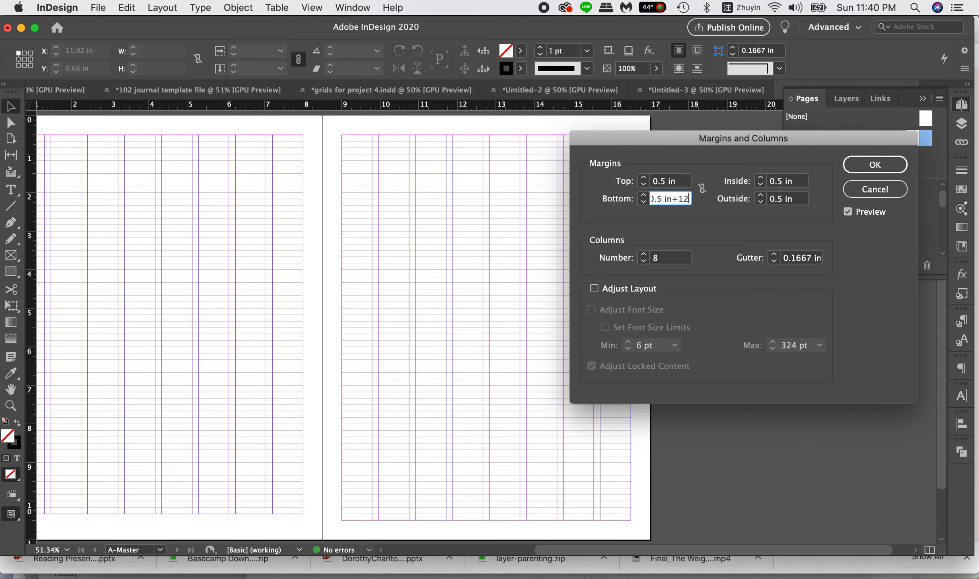
click(870, 161)
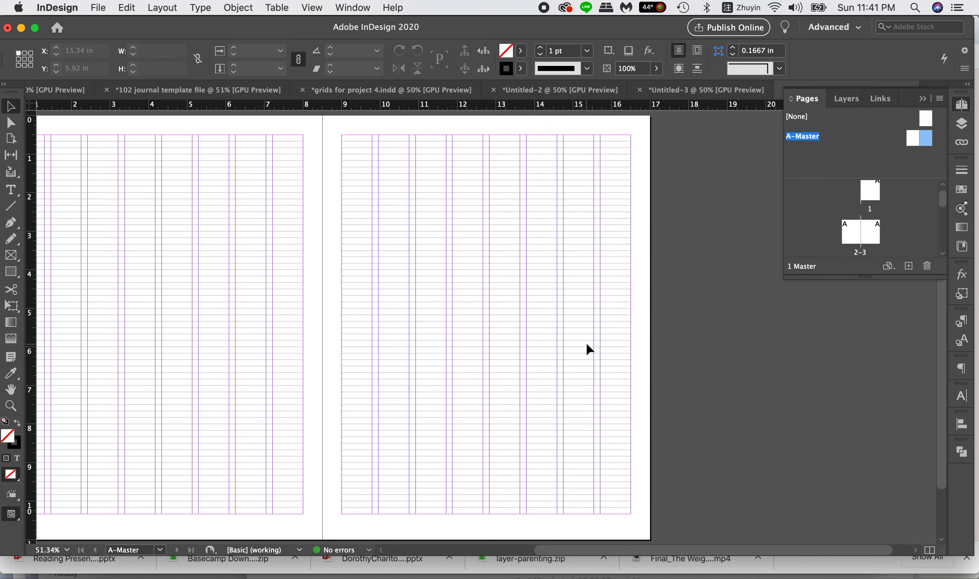
scroll(587, 348, down, 3)
scroll(640, 372, left, 3)
scroll(324, 369, up, 3)
scroll(324, 369, left, 3)
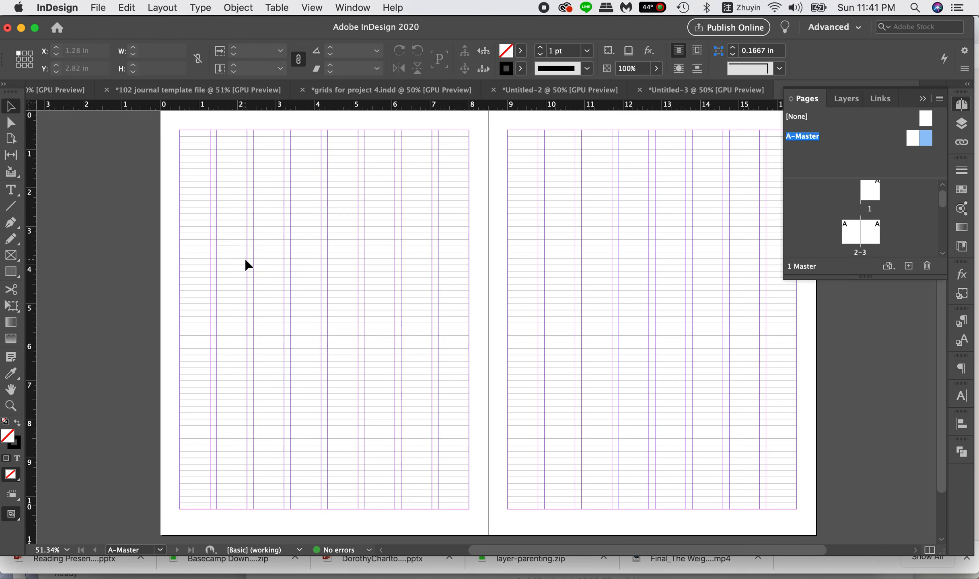
- Create 10 rows of ruler guides with a 0.1667 in gutter, fitted to the margins, across both A-Master pages
shift+click(915, 143)
click(148, 7)
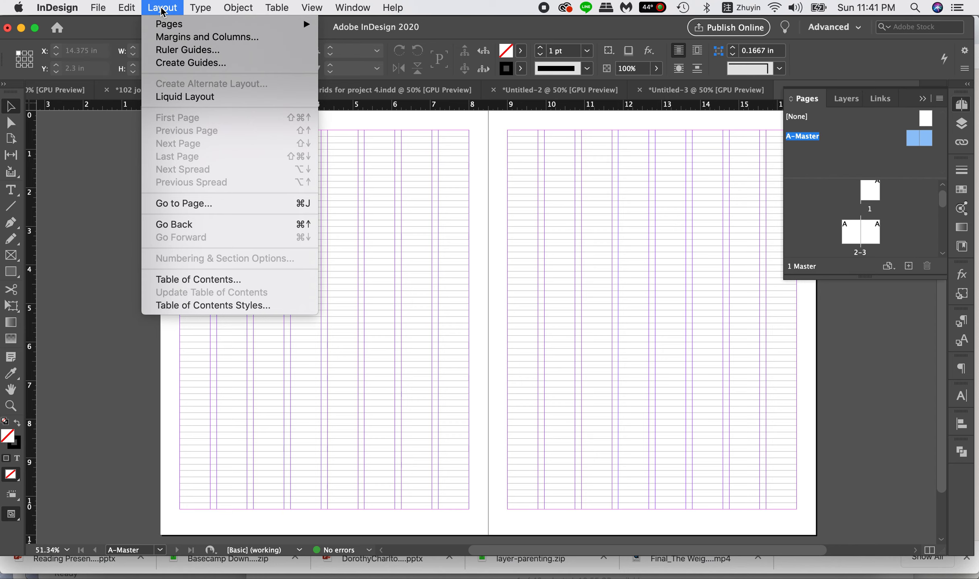
click(197, 63)
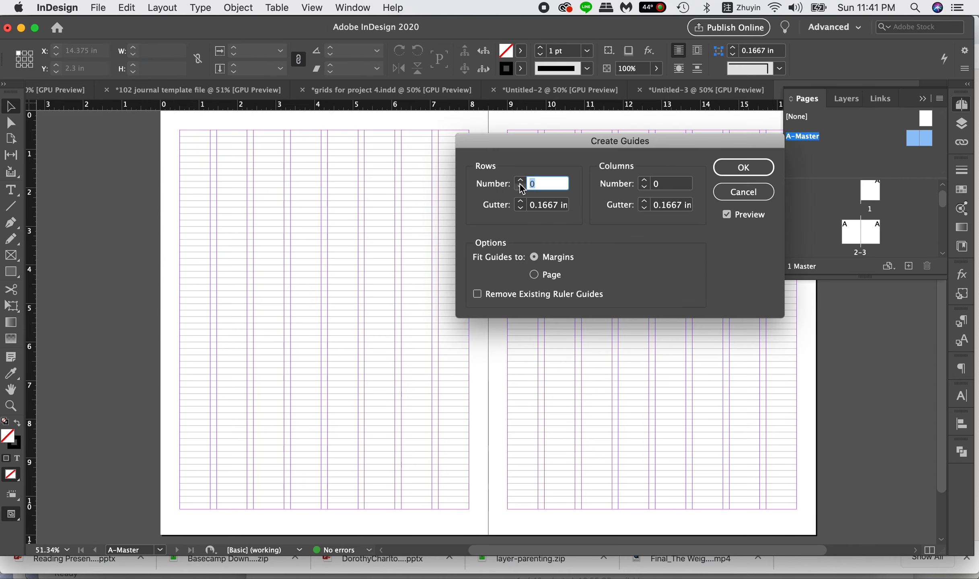
click(520, 181)
click(520, 181)
double_click(520, 181)
click(519, 181)
click(520, 181)
click(520, 181)
click(520, 181)
click(520, 181)
click(520, 181)
click(520, 181)
click(520, 188)
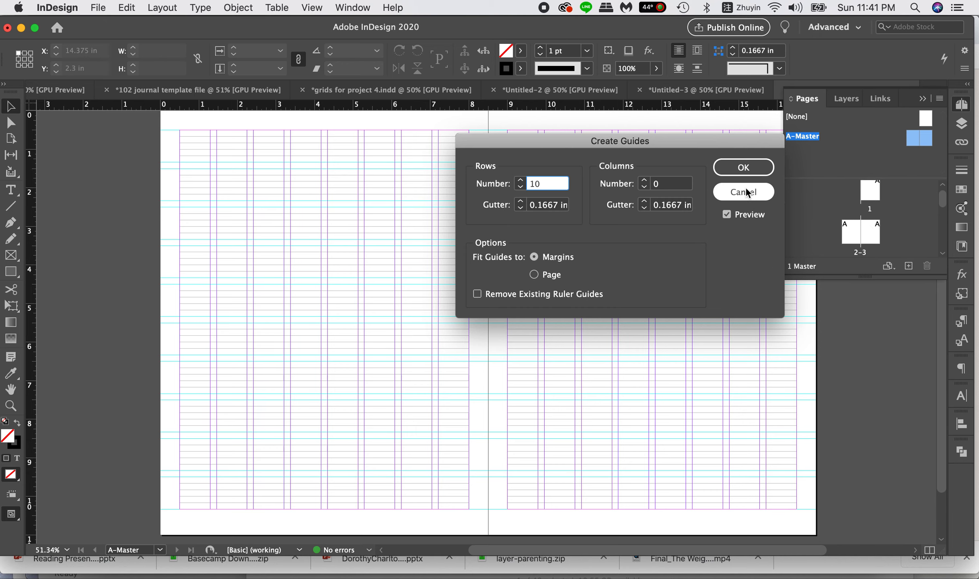
click(747, 170)
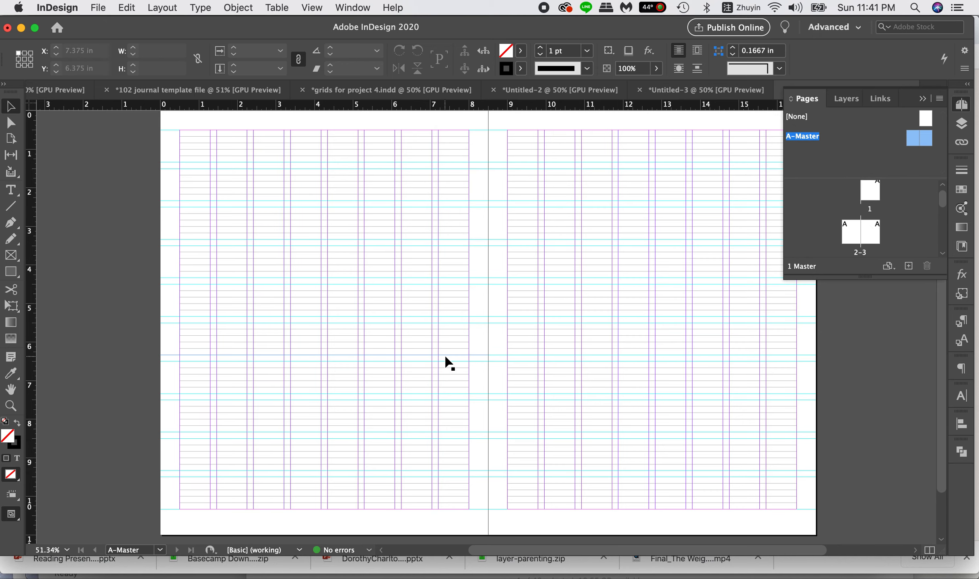
- Examine how the row guides sit against the baseline grid on the master spread and on document pages 1 to 3
key(super+equal)
key(super+minus)
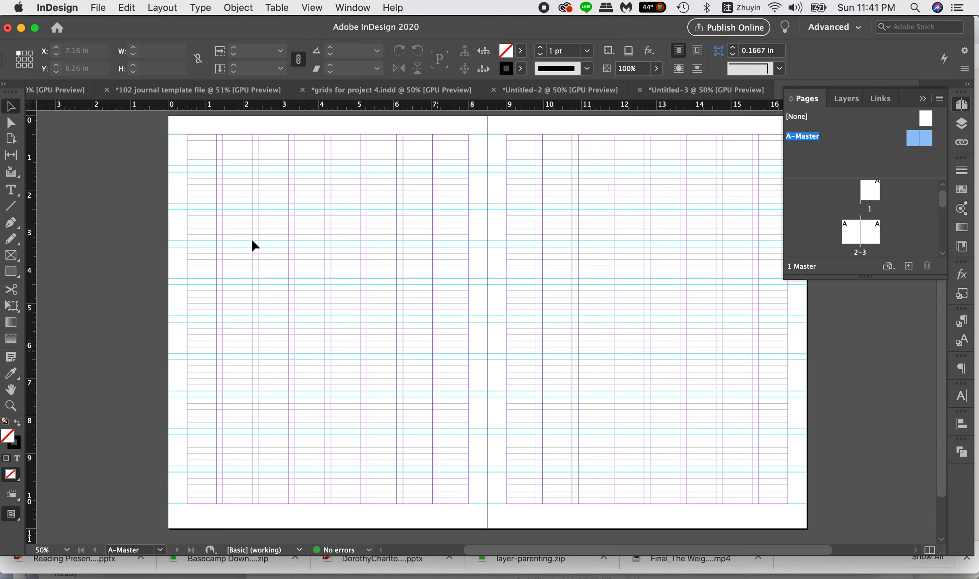
scroll(432, 319, right, 2)
scroll(433, 319, up, 1)
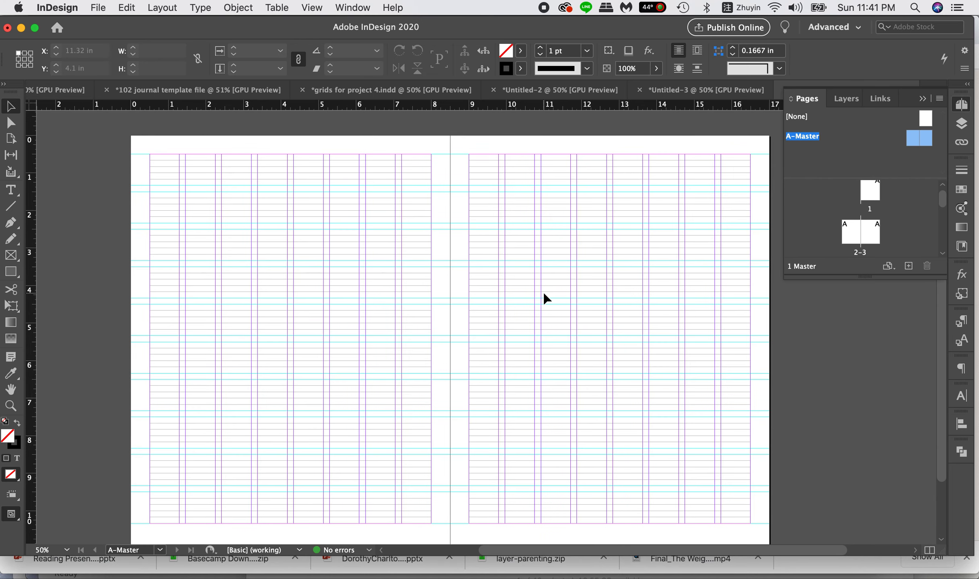
scroll(546, 298, left, 1)
scroll(546, 298, down, 1)
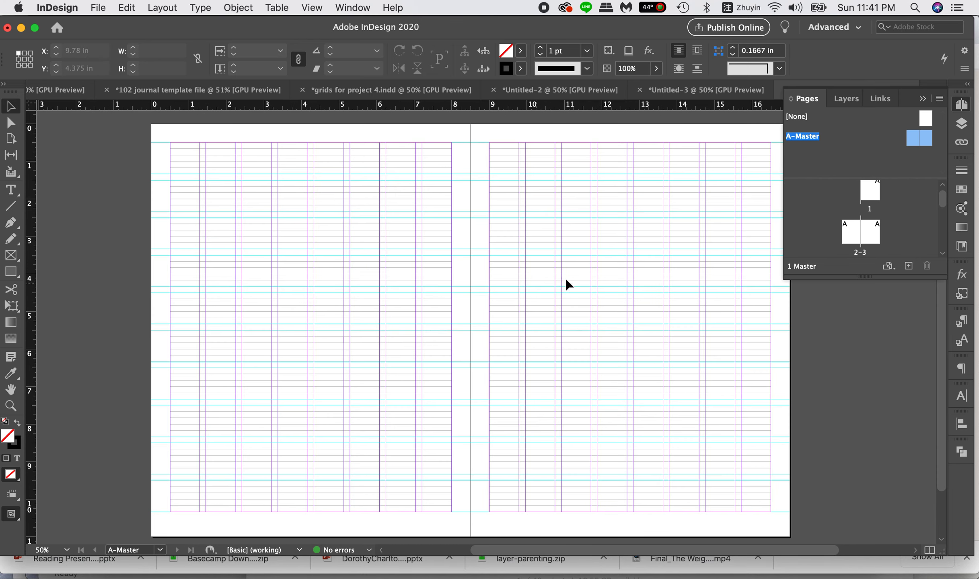
double_click(860, 237)
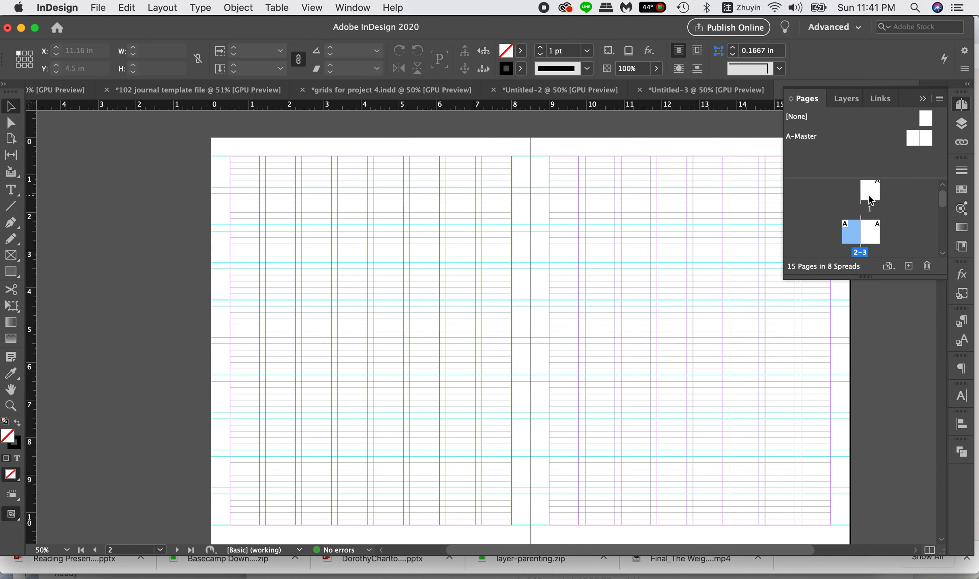
double_click(869, 200)
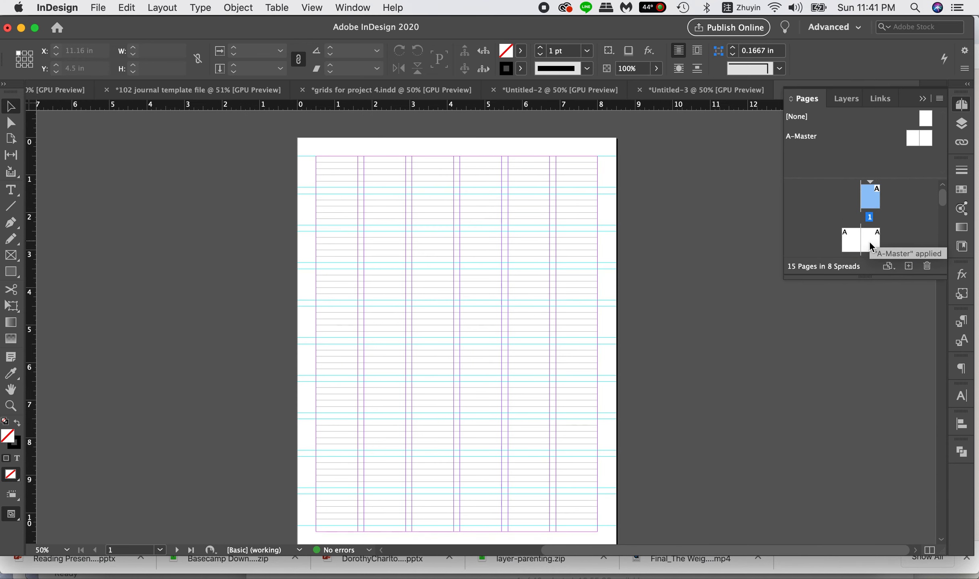
double_click(870, 243)
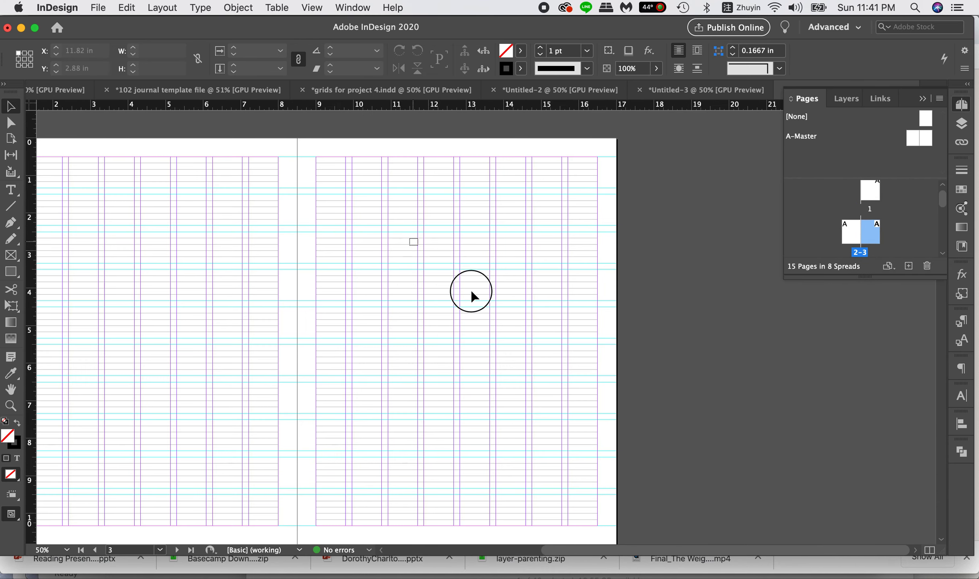
scroll(513, 341, down, 10)
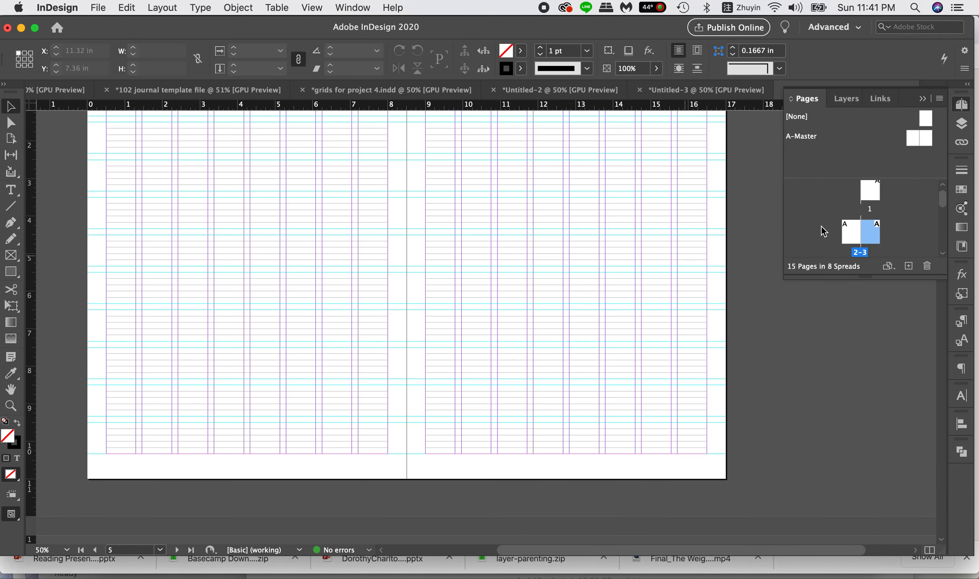
- Insert a new A-Master page after page 3 and another one after page 7
click(908, 266)
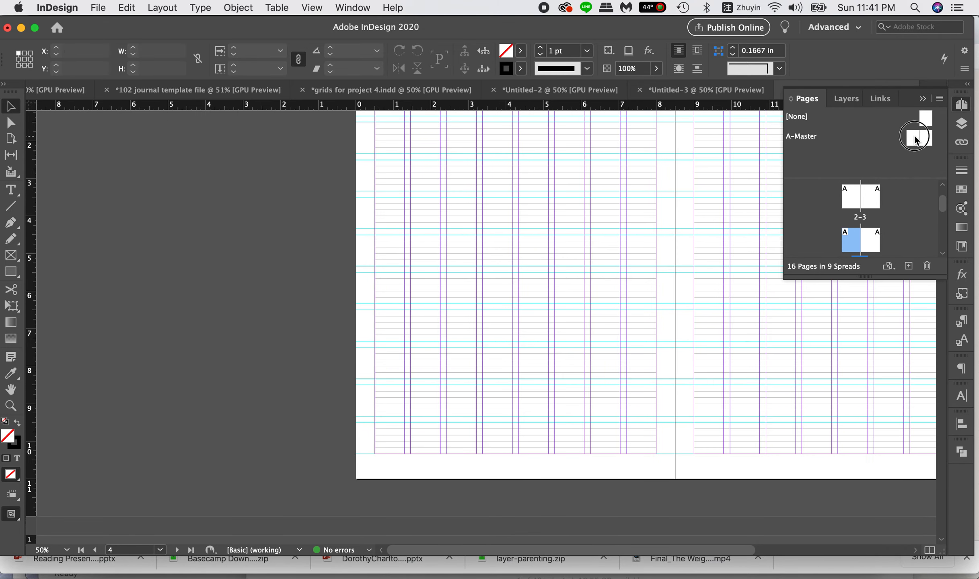
double_click(915, 139)
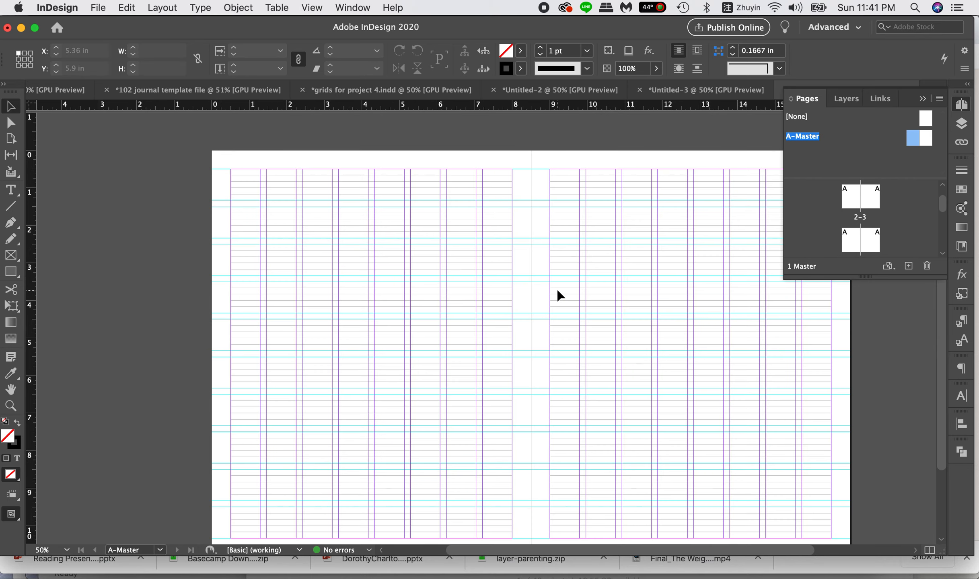
scroll(868, 198, down, 2)
double_click(871, 203)
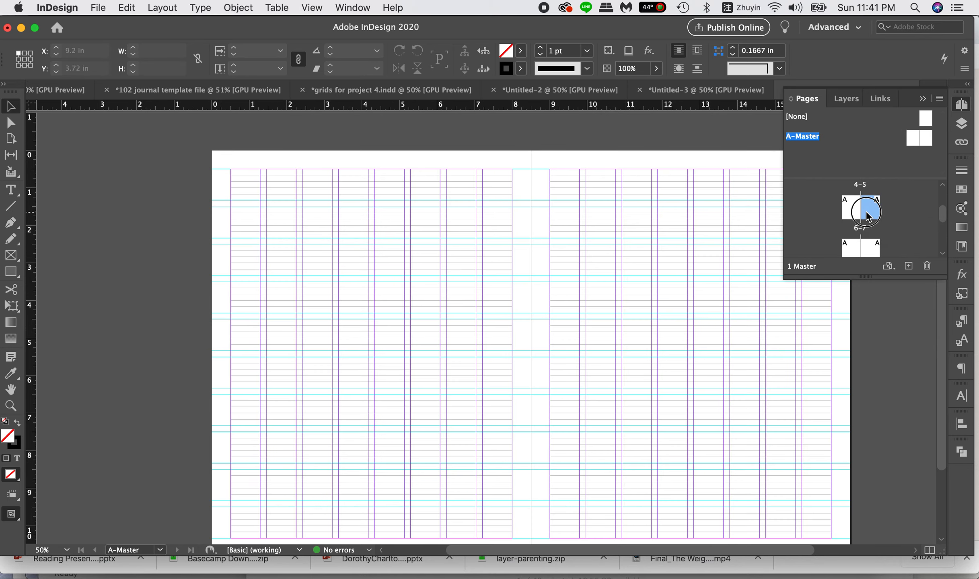
click(909, 266)
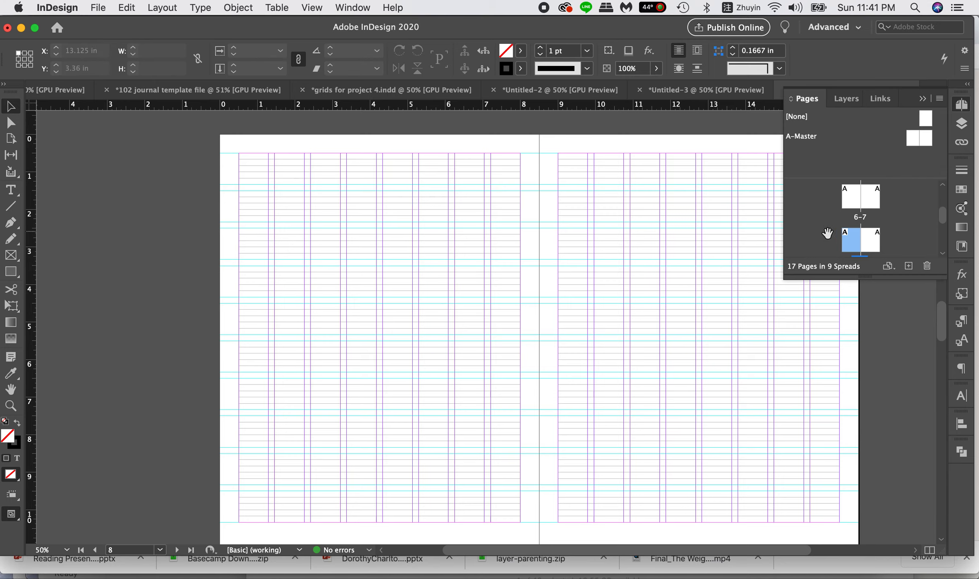
- Draw a rectangular placeholder frame about 3.67 by 2.83 in on page 2, spanning columns three to six from the top margin
scroll(670, 251, up, 10)
scroll(669, 251, right, 3)
scroll(670, 251, up, 20)
scroll(670, 251, left, 2)
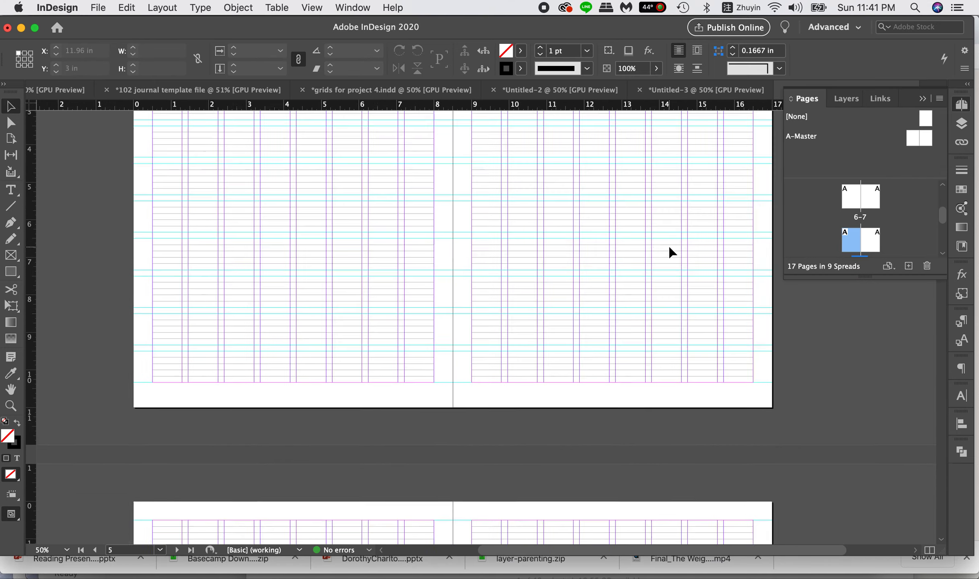
scroll(669, 251, up, 5)
scroll(669, 251, down, 15)
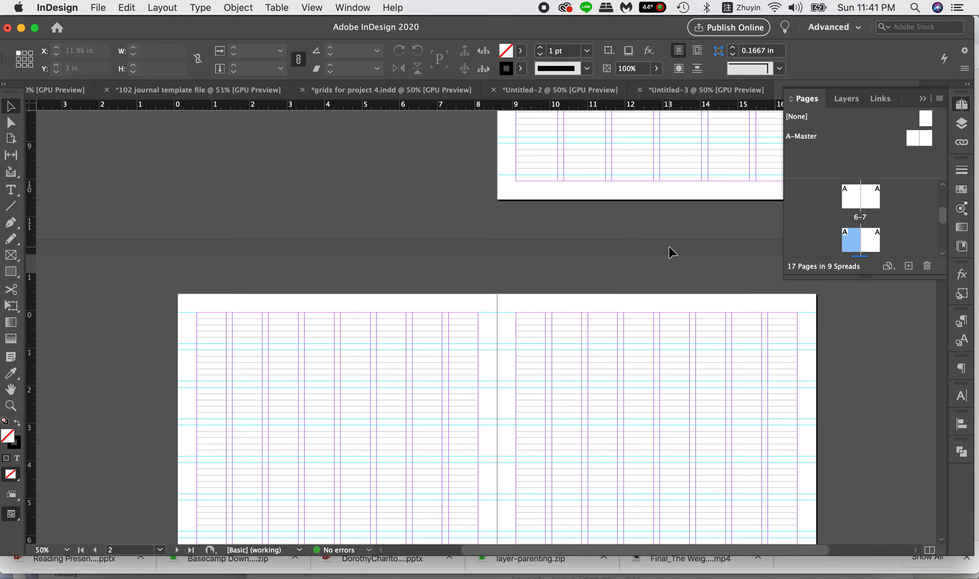
scroll(248, 273, up, 3)
scroll(248, 273, right, 1)
key(f)
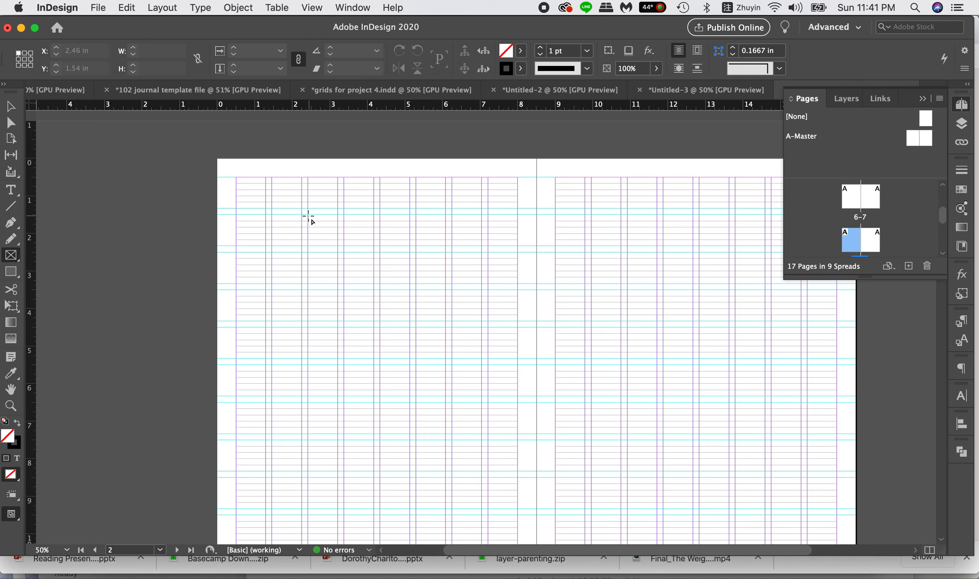
drag(309, 178, 445, 283)
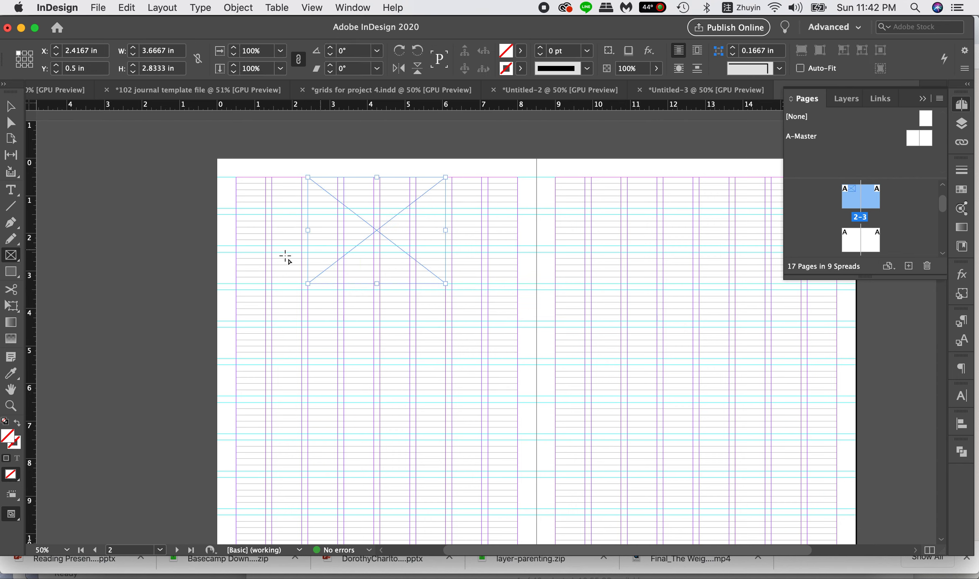
- Add a text frame about 2.71 by 4.17 in across page 2's first three columns, below the placeholder frame, and fill it with placeholder text
click(11, 189)
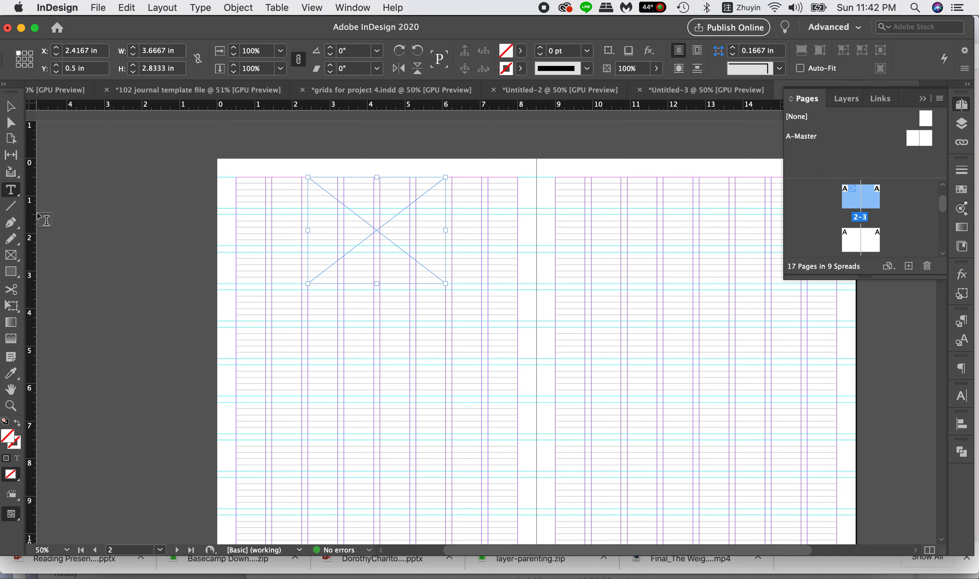
drag(235, 289, 337, 447)
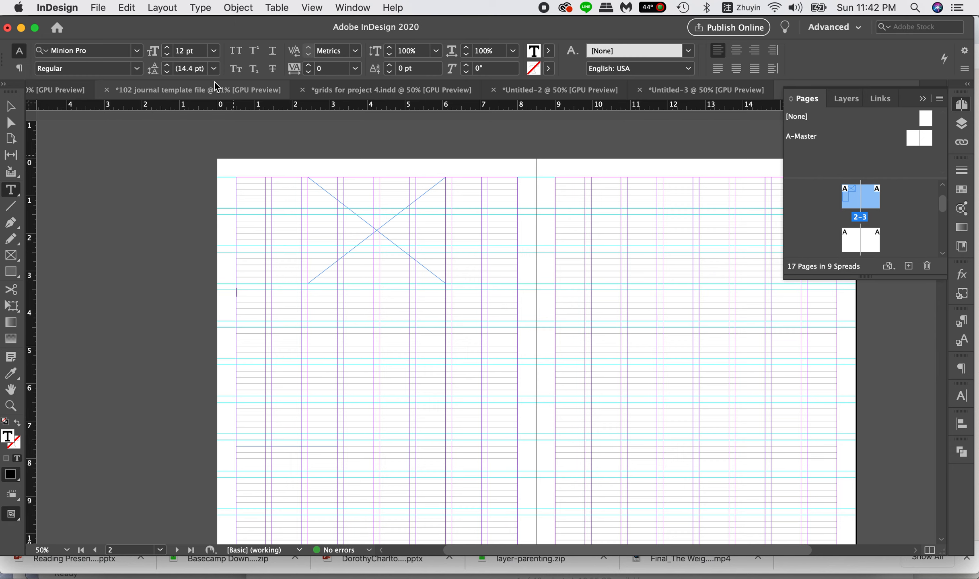
click(162, 8)
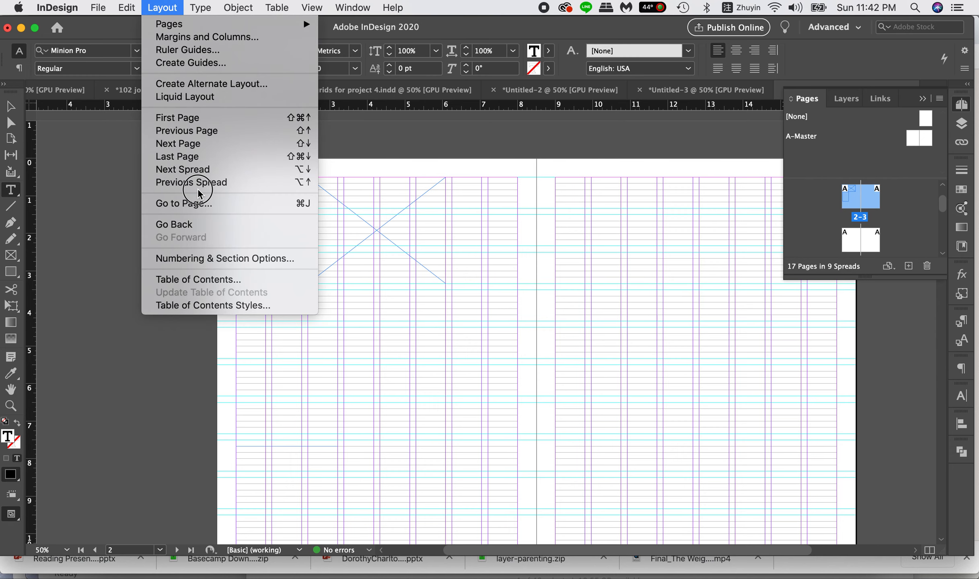
mouse_move(199, 7)
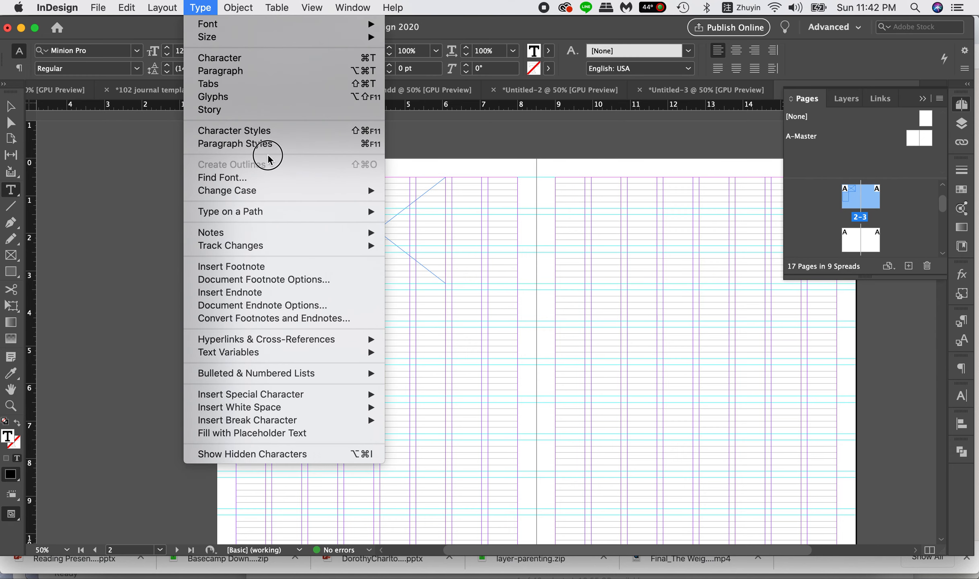
click(262, 435)
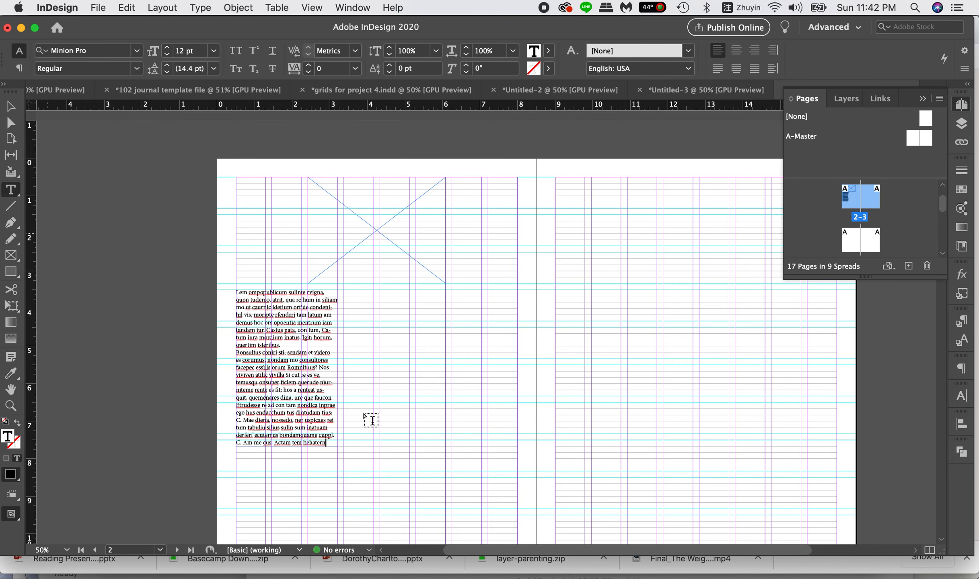
- Add a second text frame about 2.71 by 4.83 in across columns five to seven of page 2 and fill it with placeholder text
click(382, 352)
drag(382, 353, 481, 521)
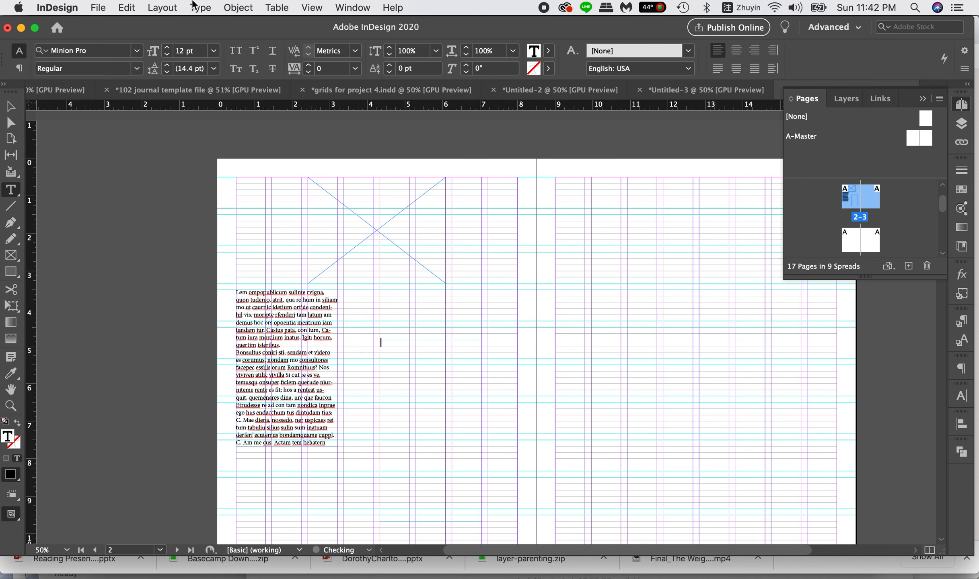
click(174, 8)
mouse_move(200, 8)
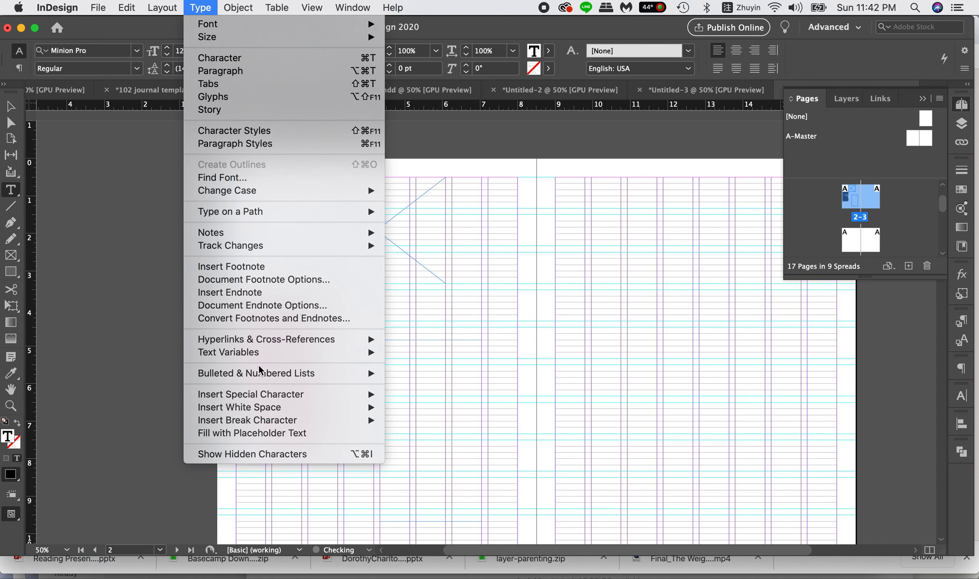
click(259, 433)
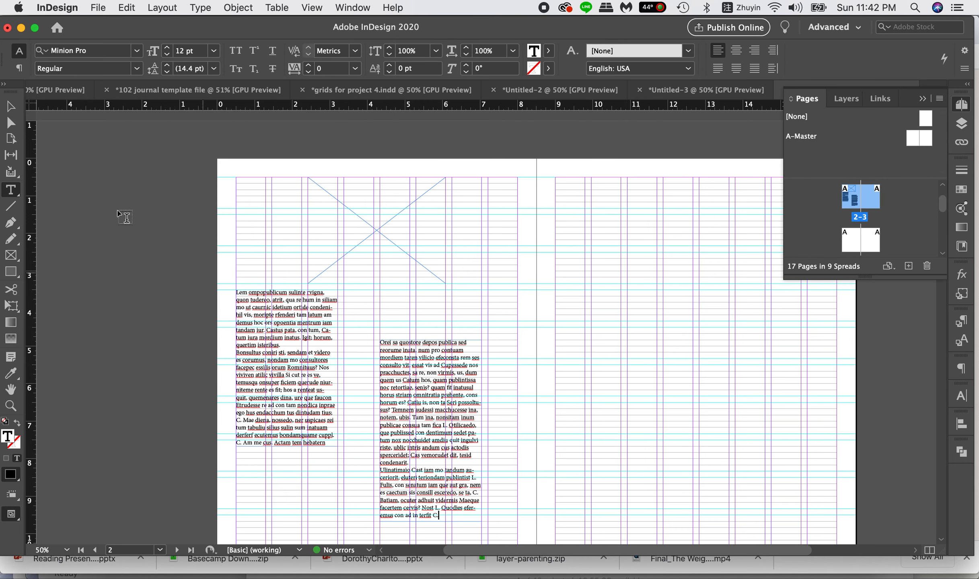
- Align the text in page 2's first-column text frame to the baseline grid
click(11, 106)
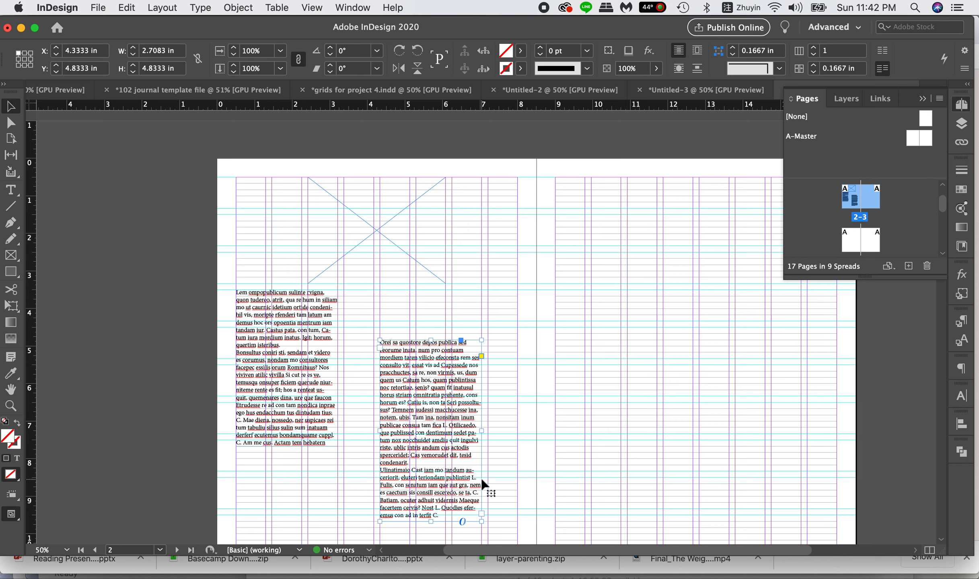
click(313, 432)
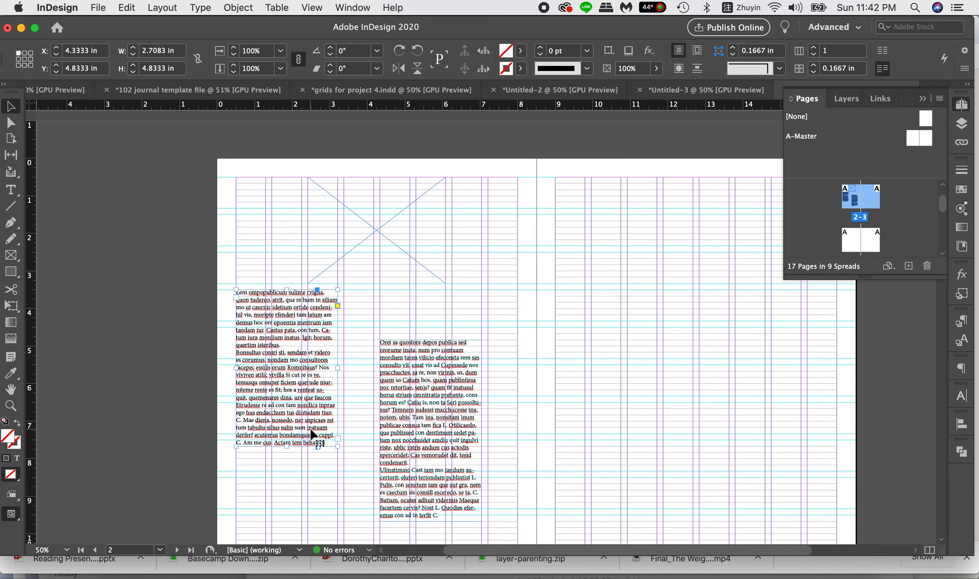
key(super+1)
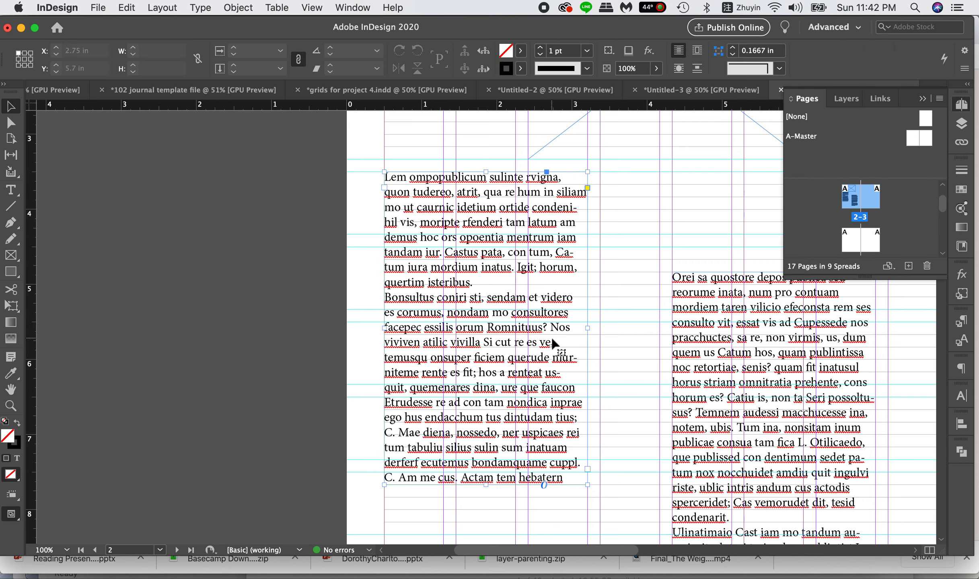
click(961, 368)
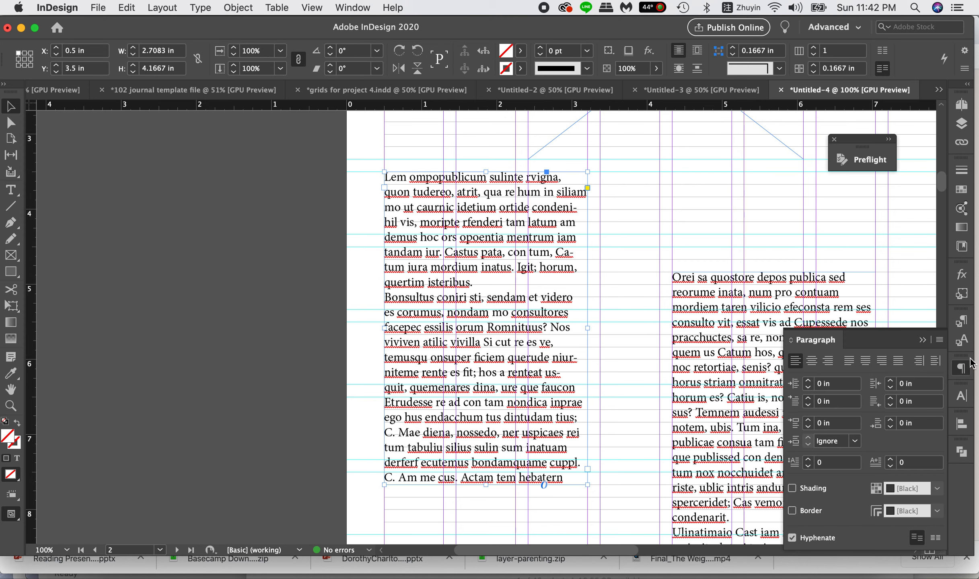
click(935, 539)
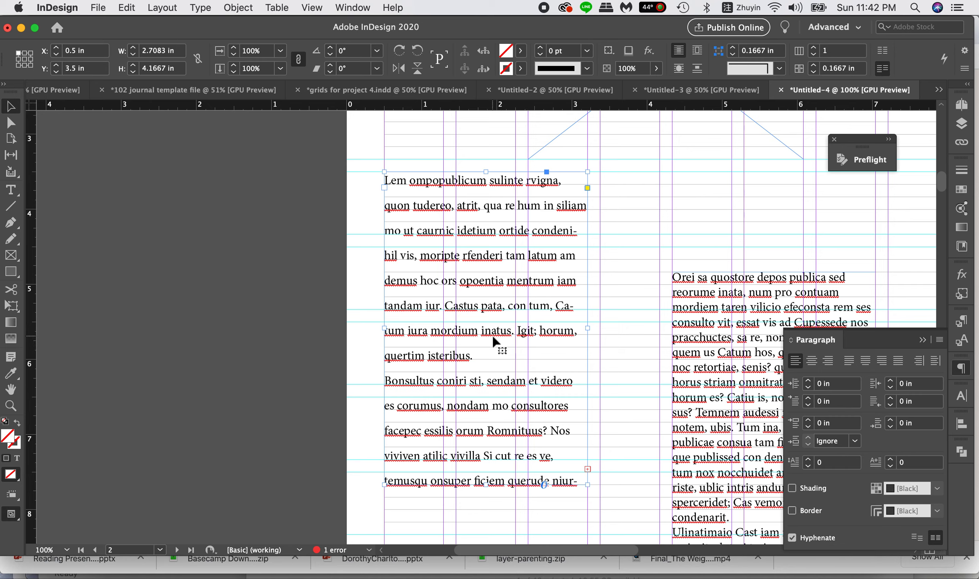
- Select all text in the baseline-aligned frame and set its leading to 12 pt
mouse_move(488, 306)
mouse_down()
mouse_move(503, 272)
mouse_move(553, 273)
mouse_move(540, 297)
mouse_move(516, 286)
mouse_move(516, 328)
mouse_move(496, 280)
mouse_move(480, 315)
mouse_up()
double_click(433, 205)
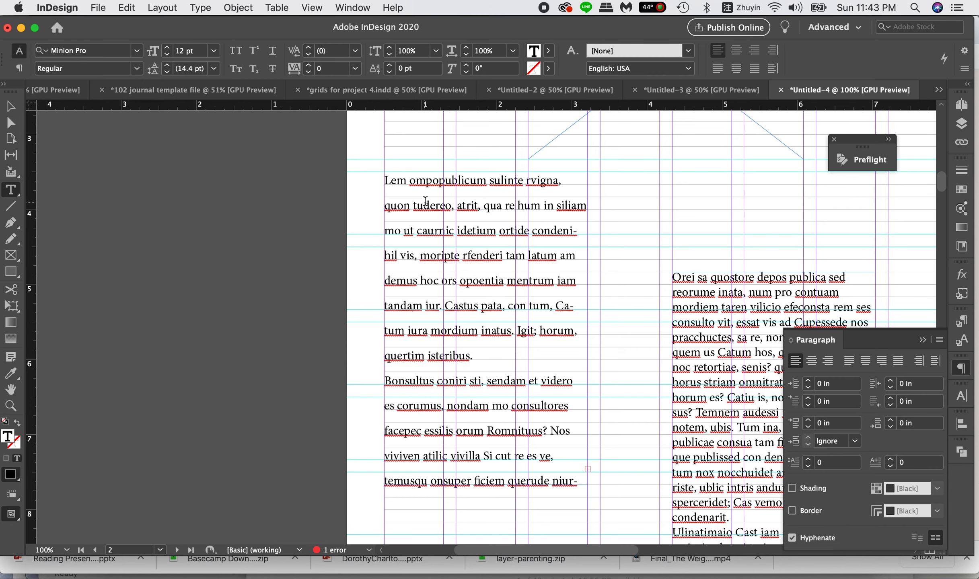
key(super+a)
click(168, 71)
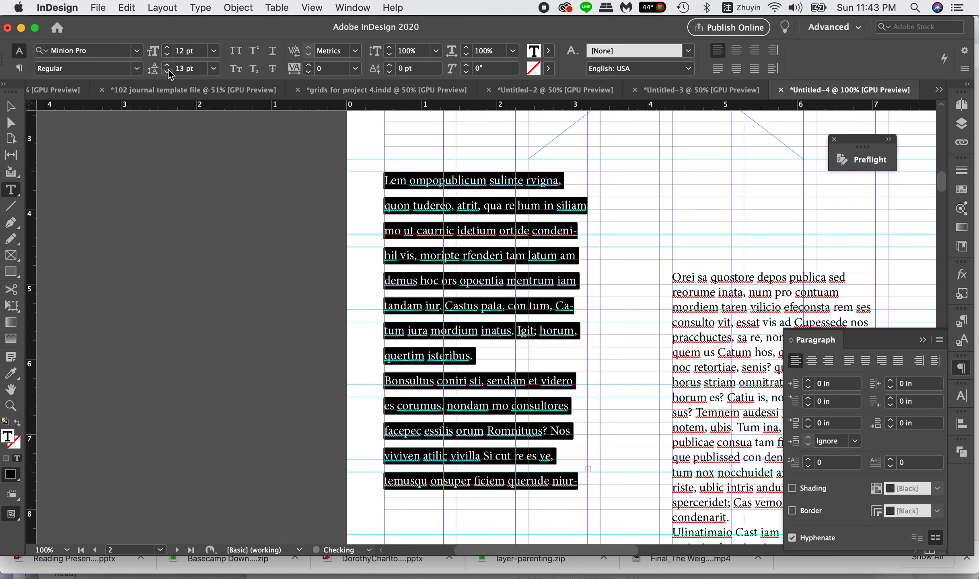
click(168, 72)
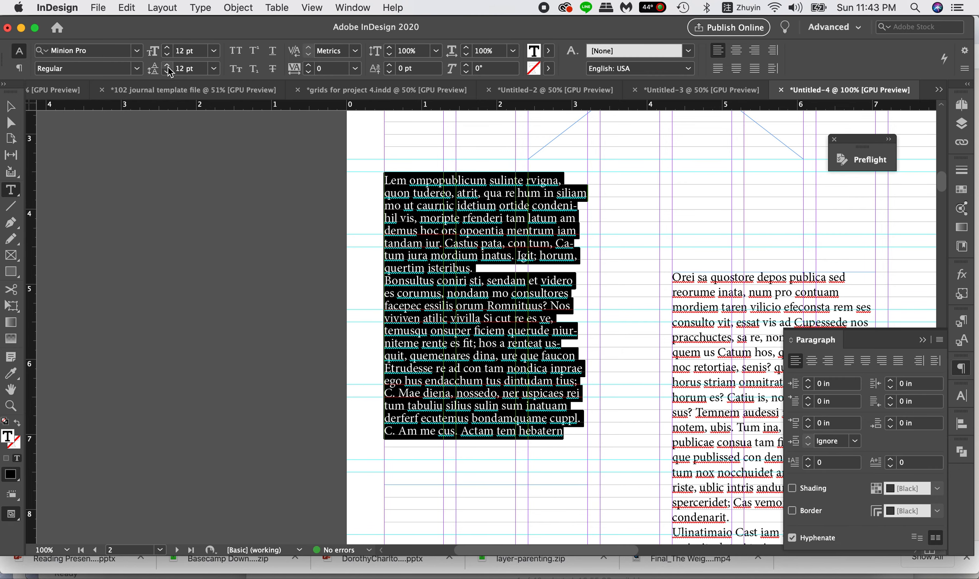
- Move page 2's first-column text frame down to Y 4.25 in and turn off hyphenation for its text
click(20, 106)
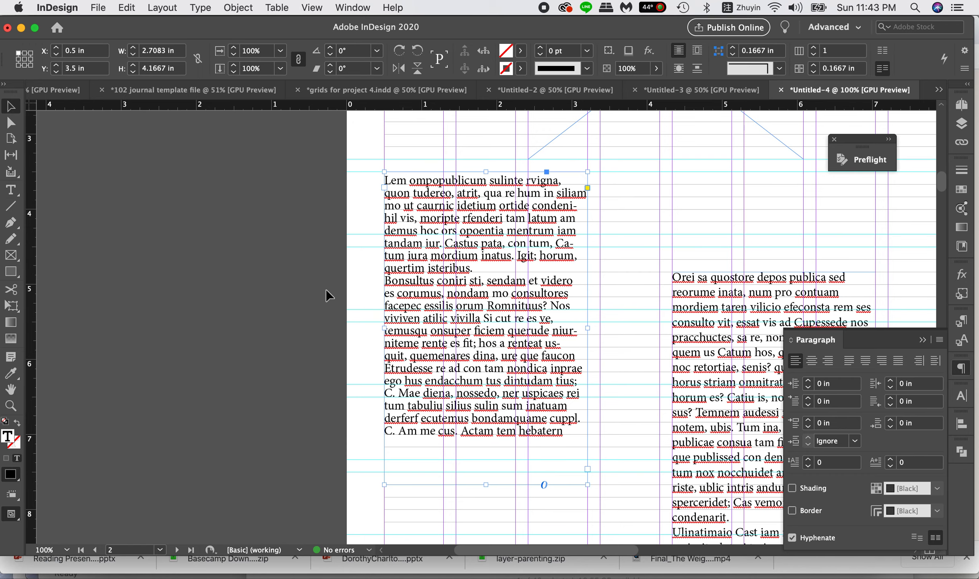
scroll(513, 315, right, 5)
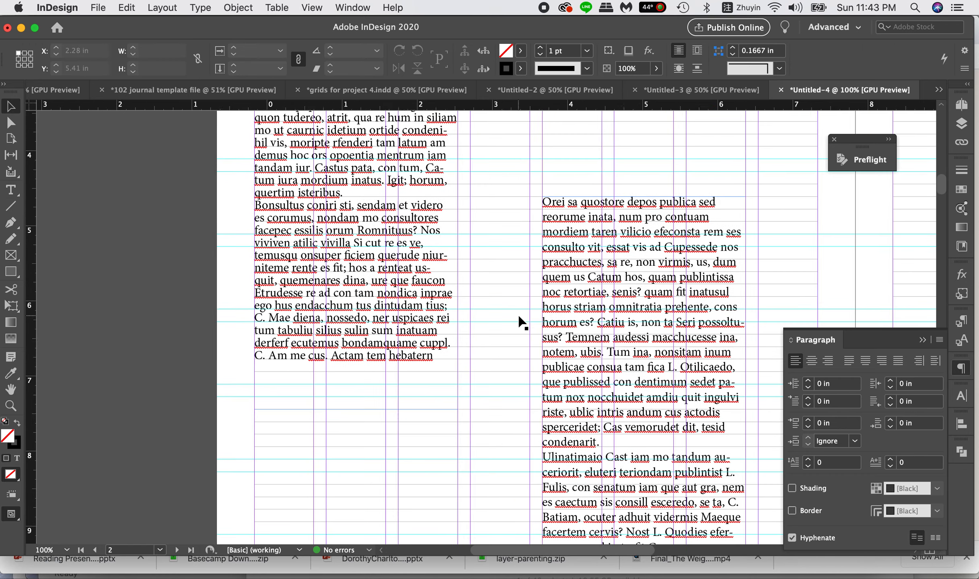
click(388, 317)
drag(387, 316, 389, 313)
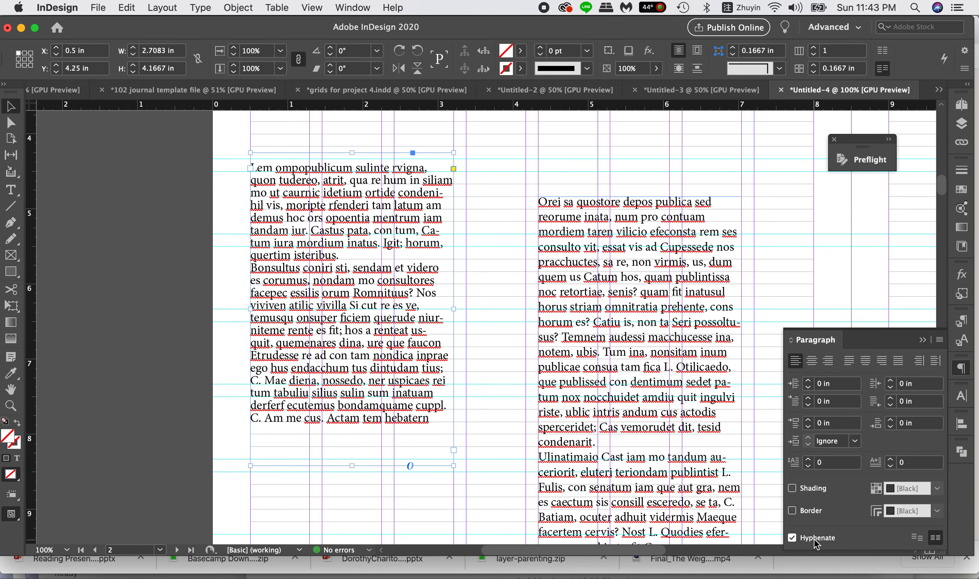
click(791, 538)
- Align all text in the frame across columns five to seven to the baseline grid and set its leading to 12 pt
double_click(695, 354)
key(super+a)
click(935, 537)
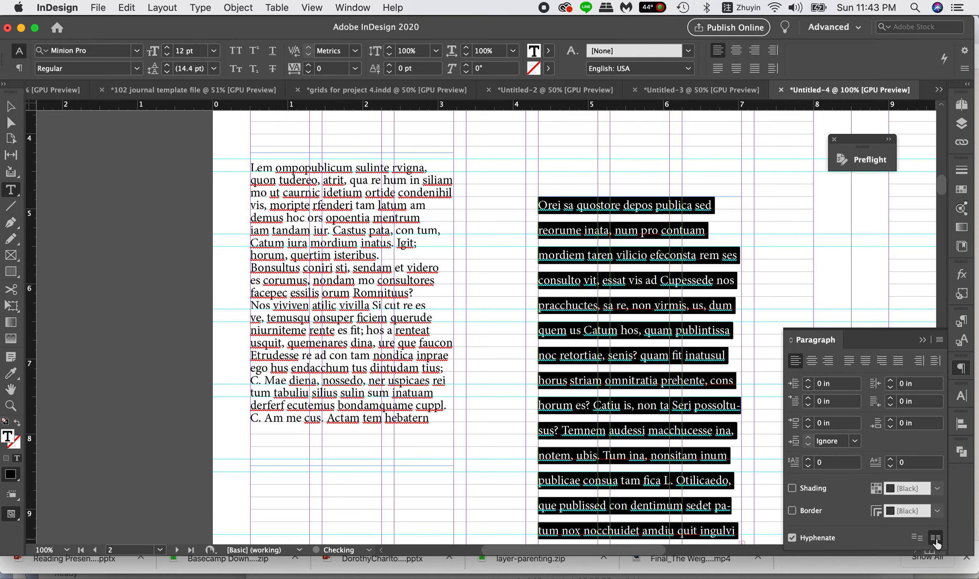
click(168, 72)
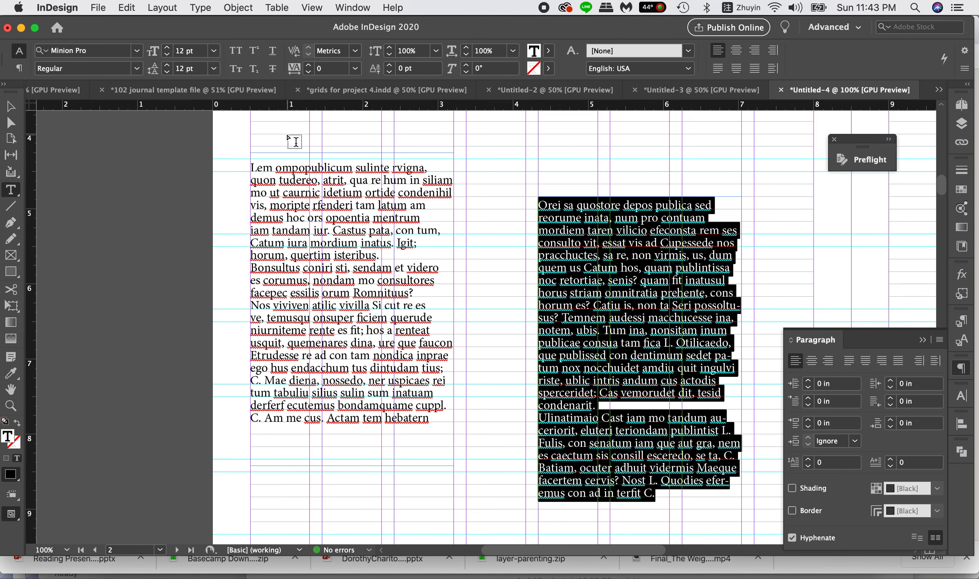
- Move the text frame in columns five to seven up to X 4.32 in, Y 4.58 in
click(11, 107)
click(571, 248)
mouse_move(570, 244)
mouse_down()
mouse_move(569, 232)
mouse_move(569, 265)
mouse_move(566, 252)
mouse_up()
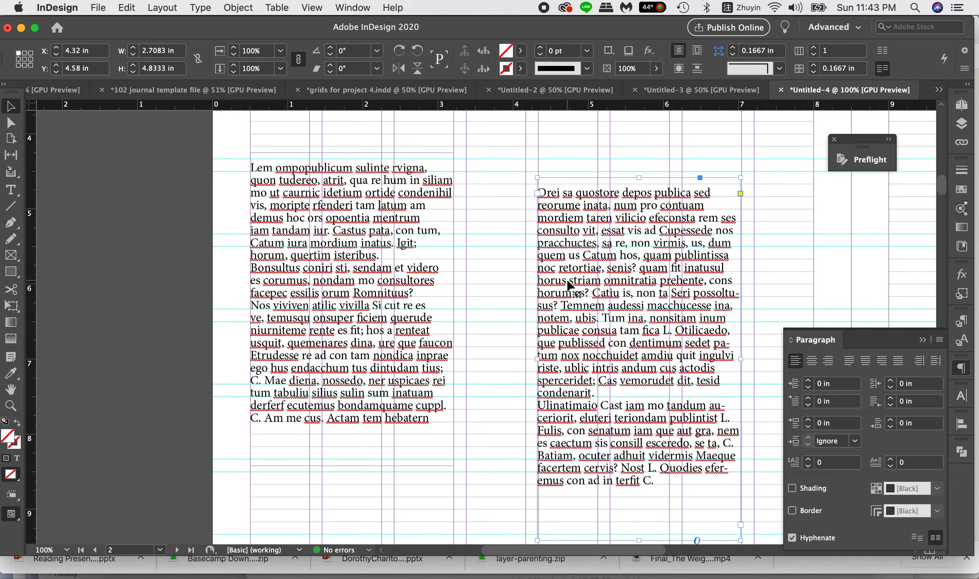
- Compare page 2 in preview and with guides shown, examining how the text lines and placeholder frame sit on the grid
key(w)
click(506, 308)
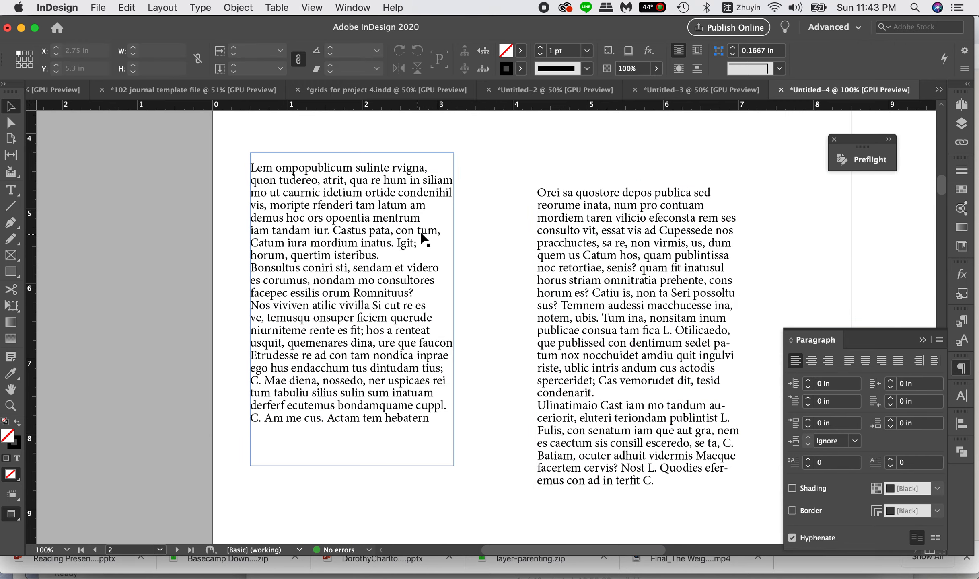
key(w)
drag(447, 105, 447, 247)
click(457, 120)
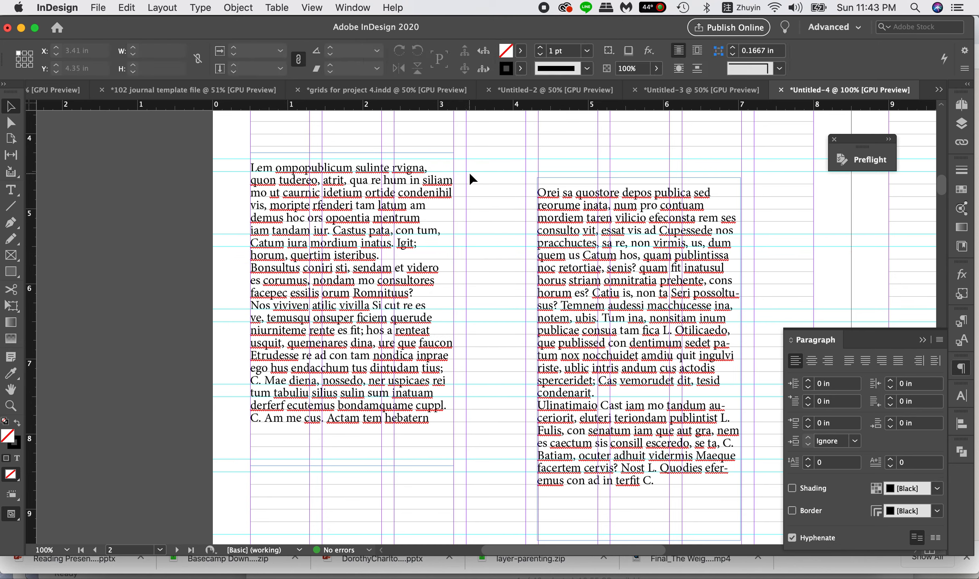
key(super+minus)
key(w)
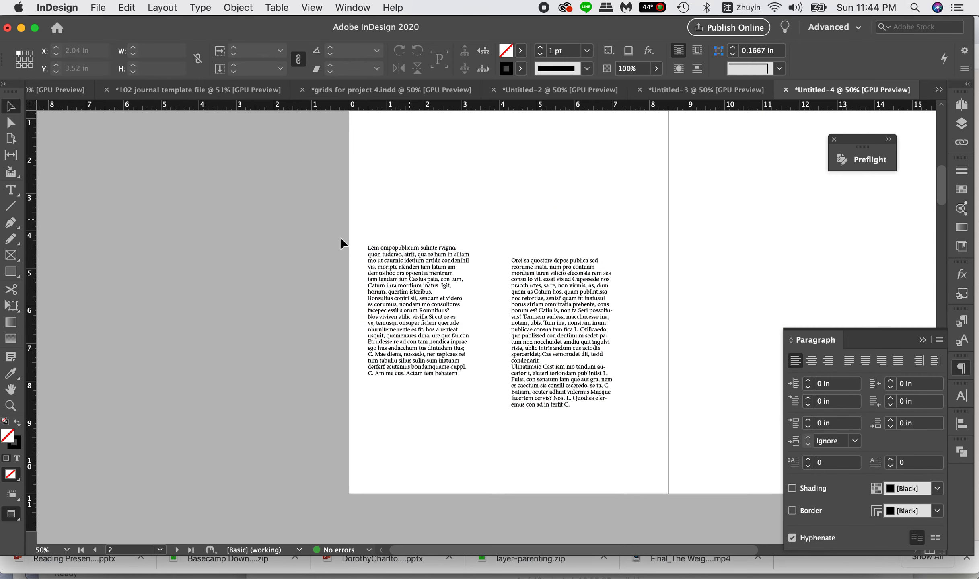
scroll(317, 249, up, 5)
scroll(317, 249, right, 2)
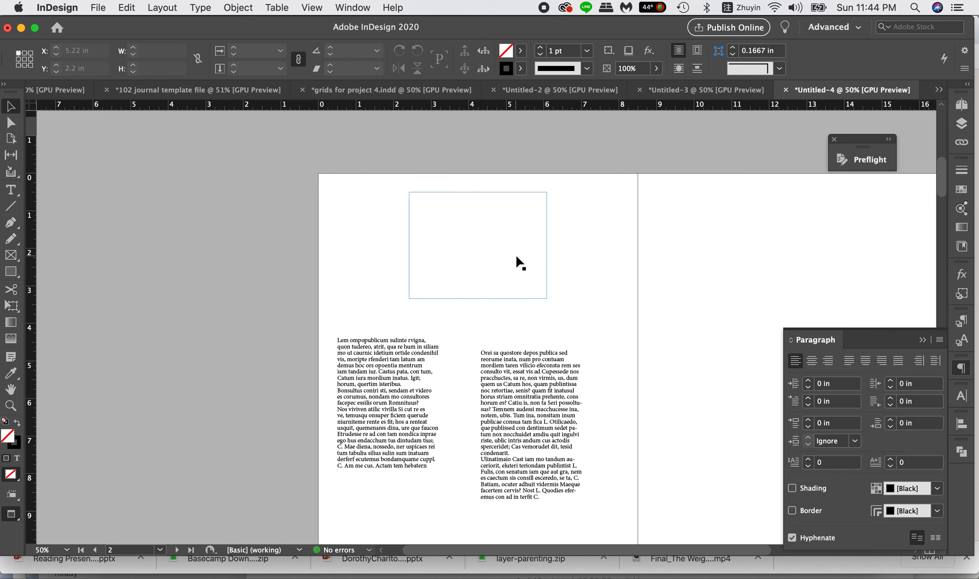
key(w)
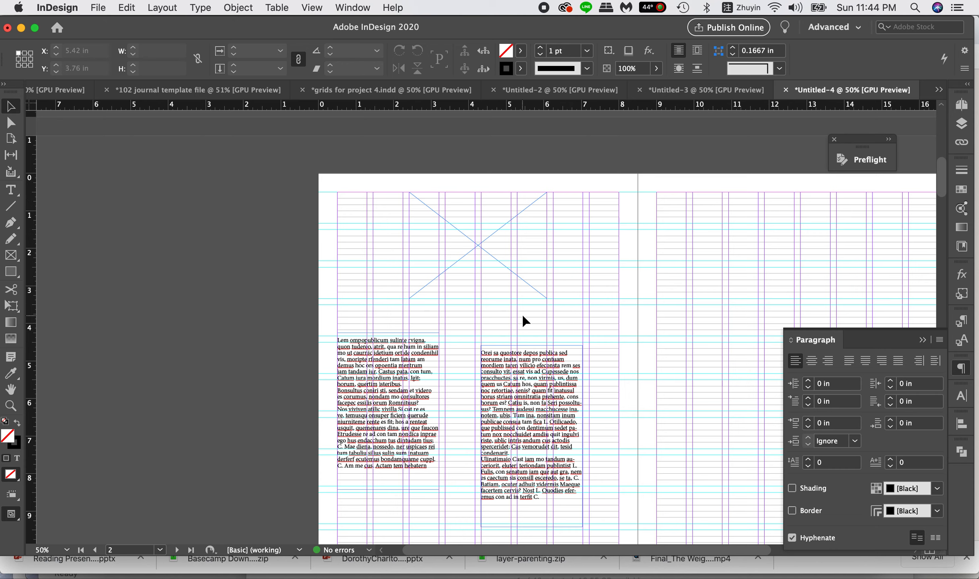
scroll(525, 321, down, 3)
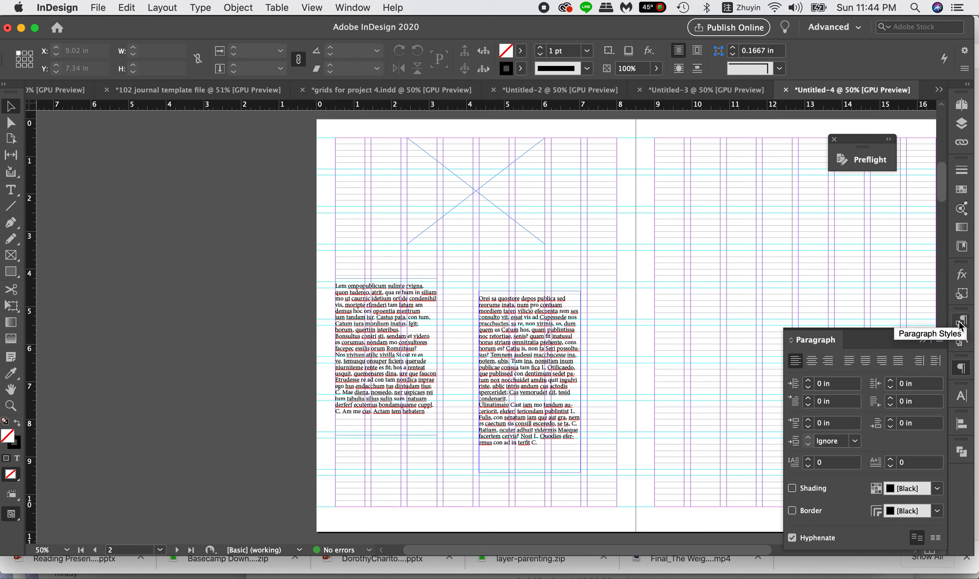
- Select the text frame in columns five to seven and activate the Type tool to access its text formatting
click(559, 405)
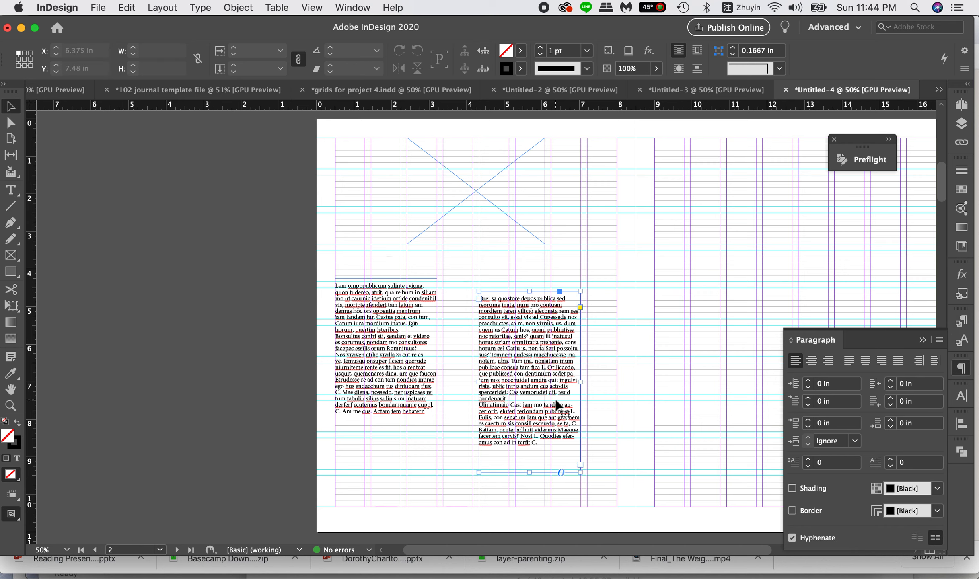
click(10, 189)
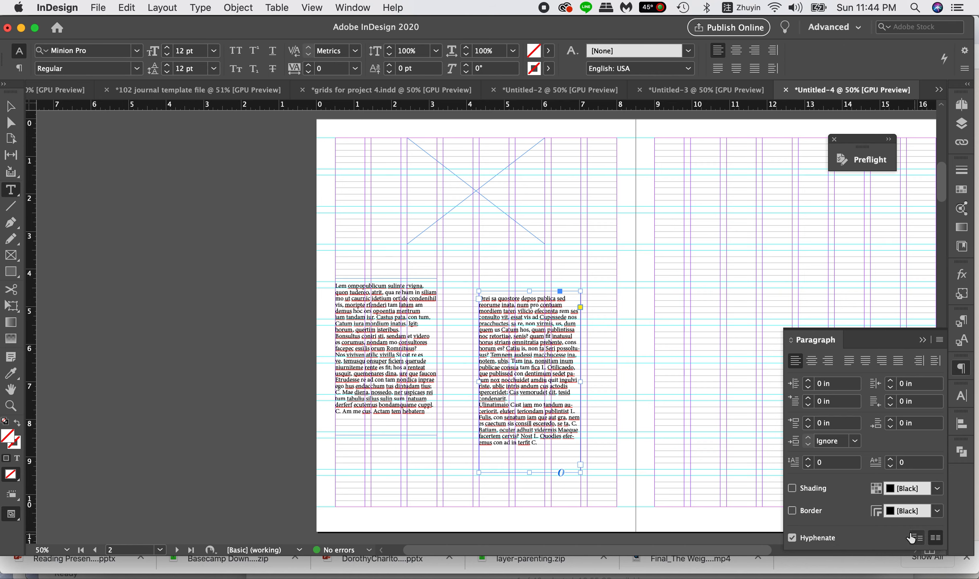